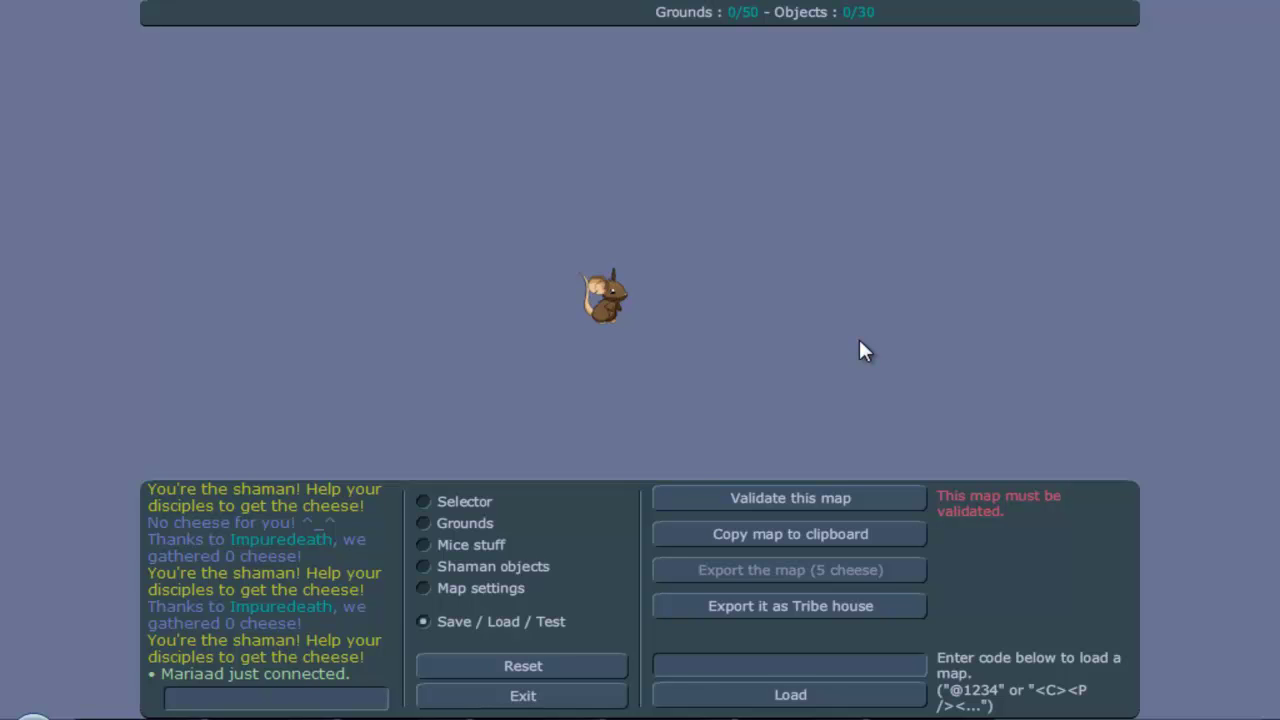
Move the mice spawn to about X 441, Y 324.
{"action": "left_click", "coordinate": [494, 524]}
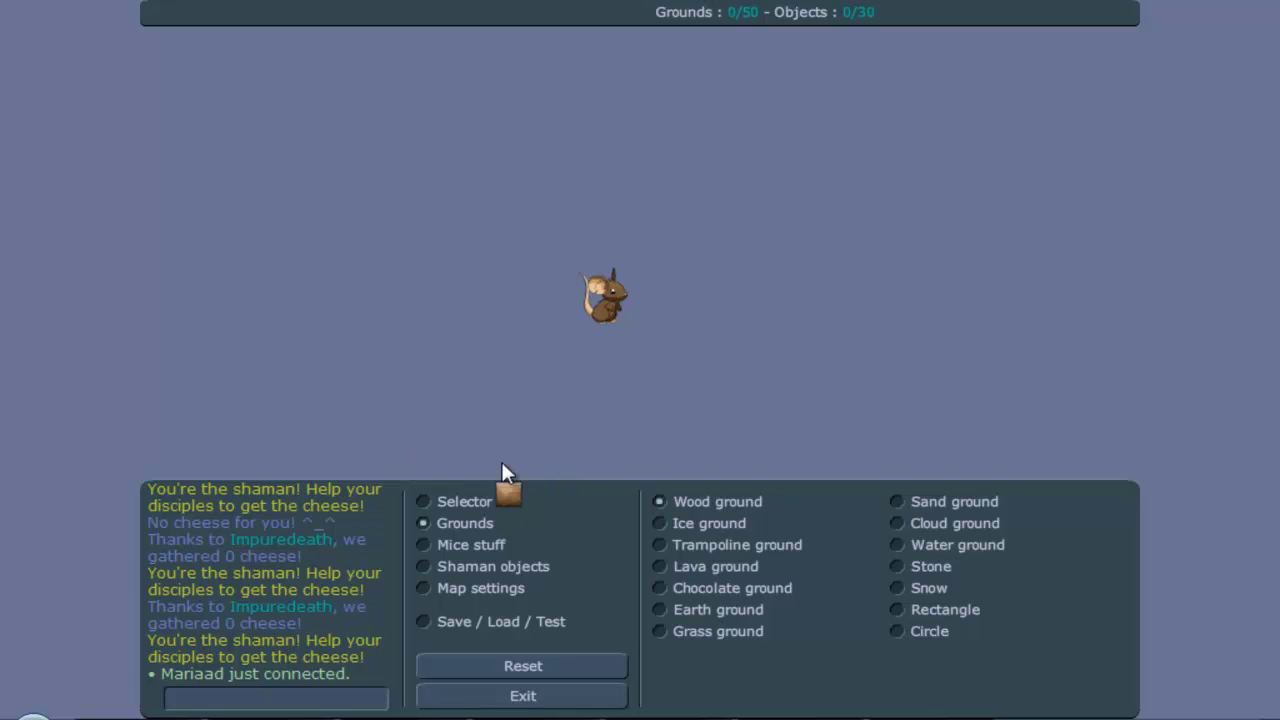
{"action": "left_click", "coordinate": [500, 501]}
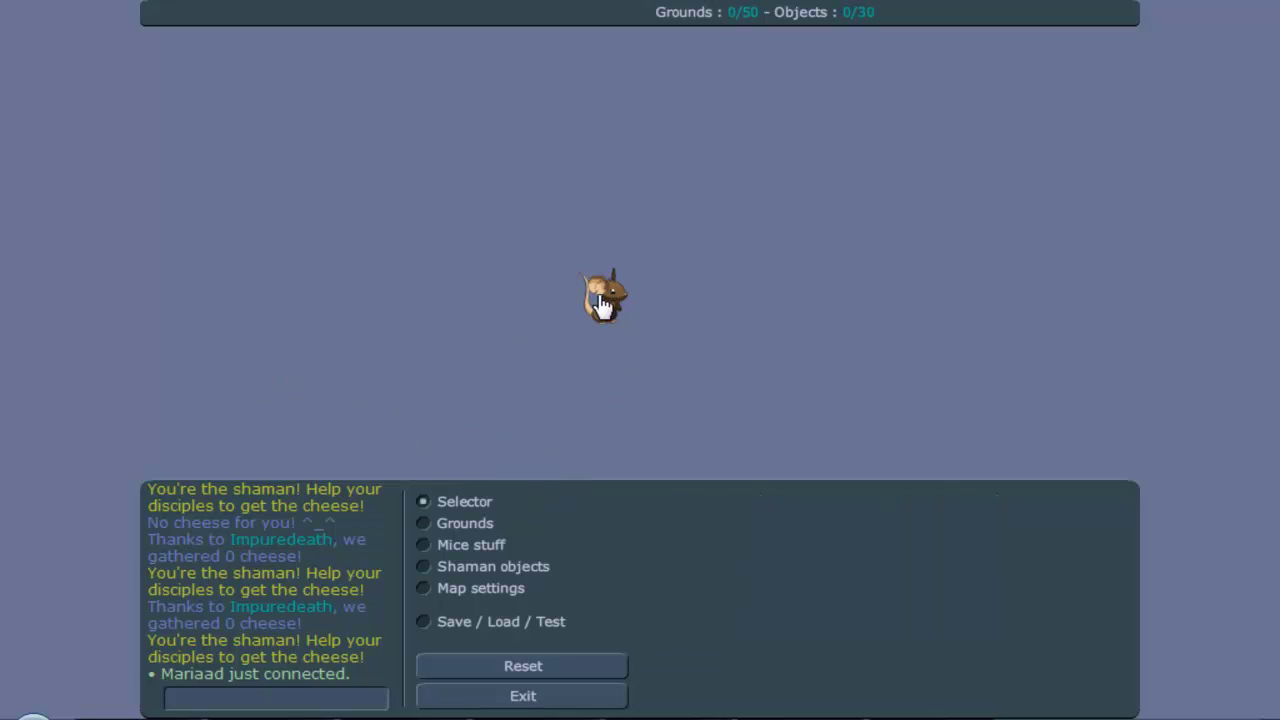
{"action": "left_click_drag", "start_coordinate": [630, 345], "coordinate": [712, 420]}
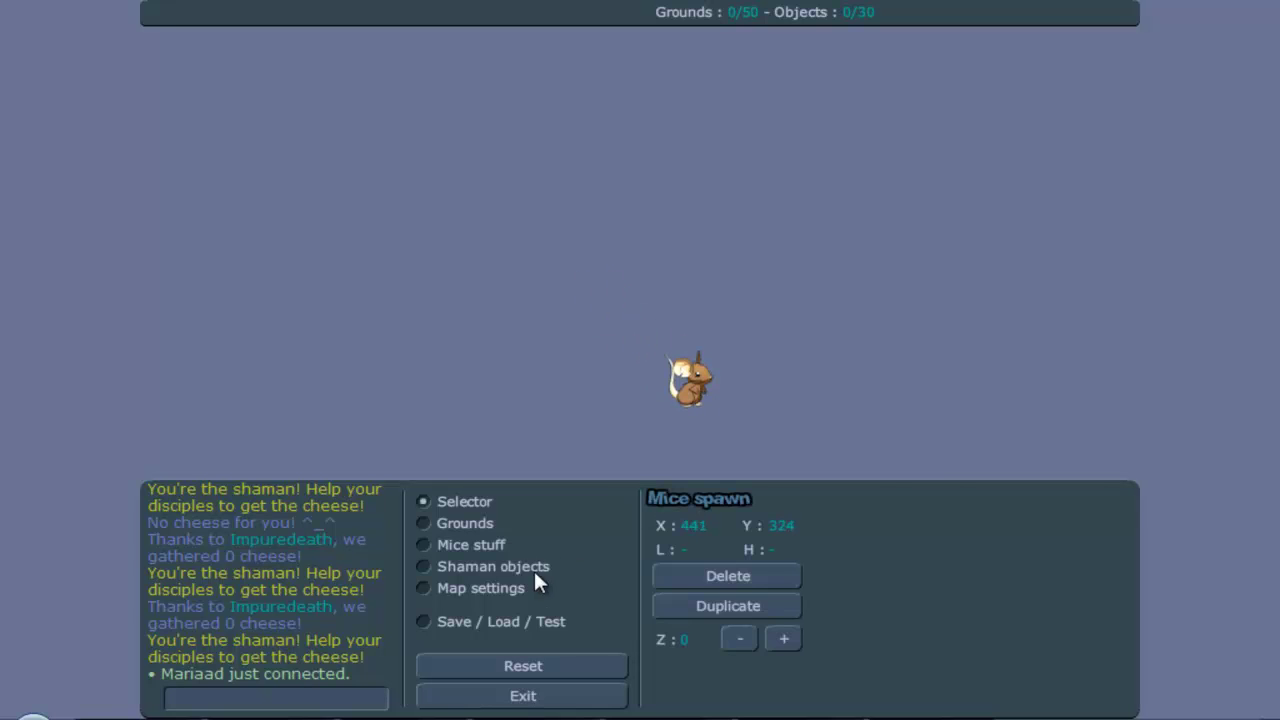
Draw two wood grounds along the map's lower edge, about 575 × 44 and 198 × 48, with a narrow gap between them.
{"action": "left_click", "coordinate": [465, 523]}
{"action": "left_click_drag", "start_coordinate": [142, 425], "coordinate": [861, 478]}
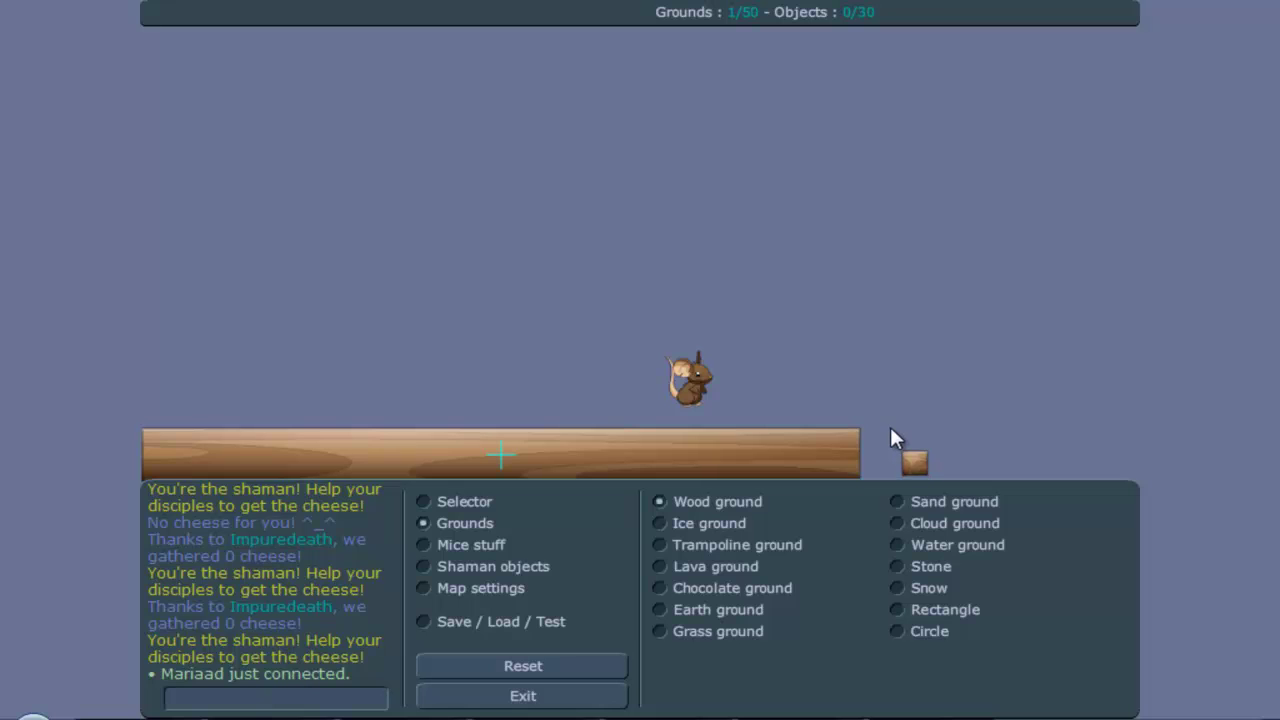
{"action": "left_click_drag", "start_coordinate": [891, 430], "coordinate": [1139, 489]}
{"action": "left_click", "coordinate": [440, 501]}
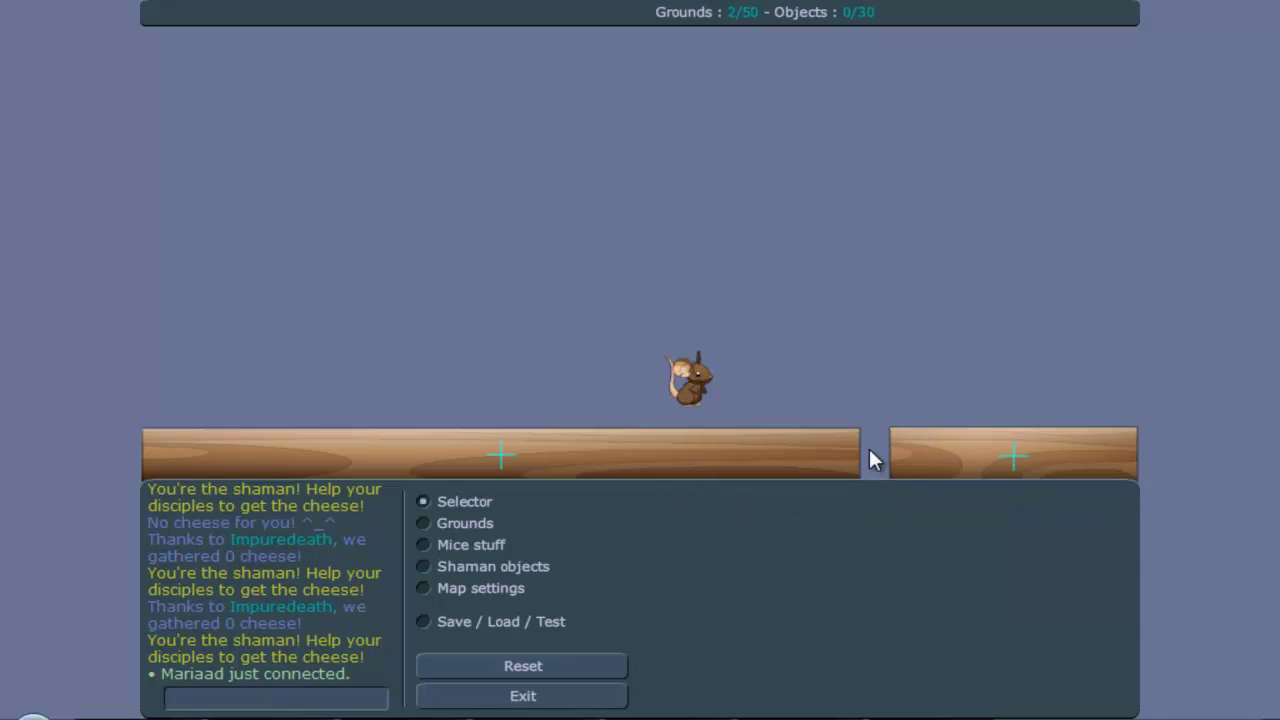
{"action": "left_click", "coordinate": [916, 455]}
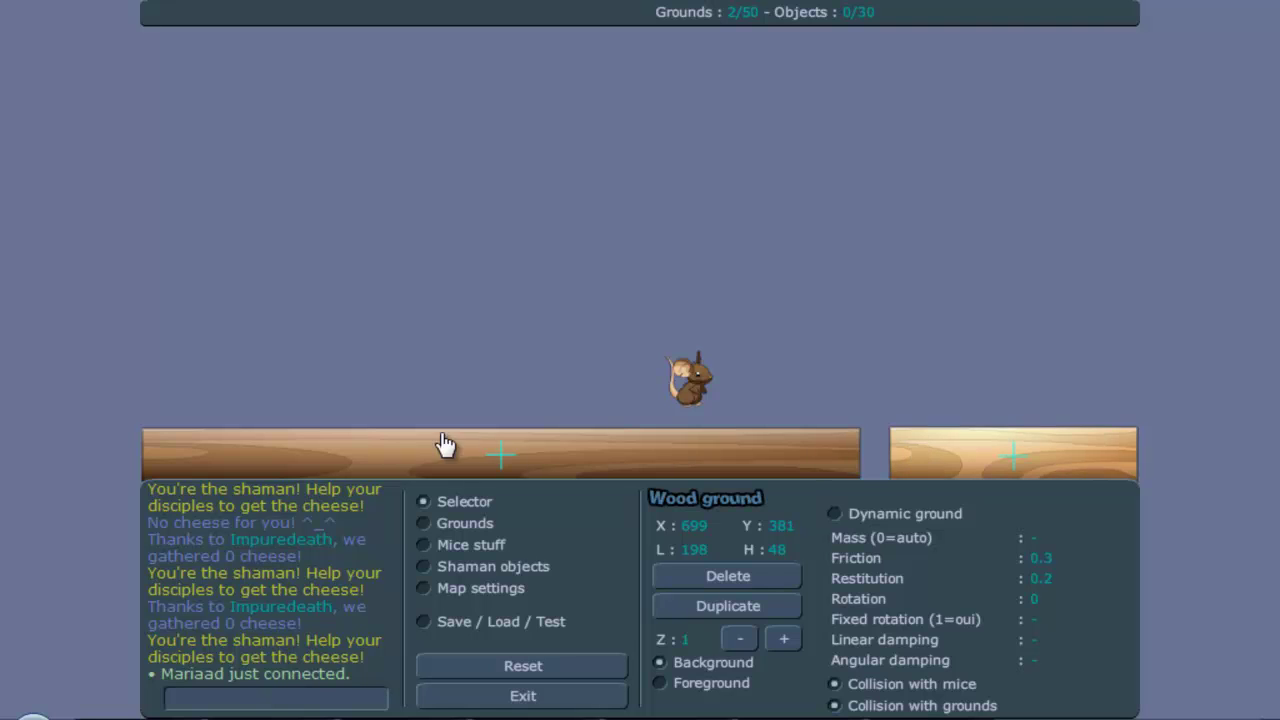
{"action": "left_click", "coordinate": [860, 465]}
Draw a rectangle ground about 22 × 62 that fills the gap between the two wood grounds.
{"action": "left_click", "coordinate": [468, 524]}
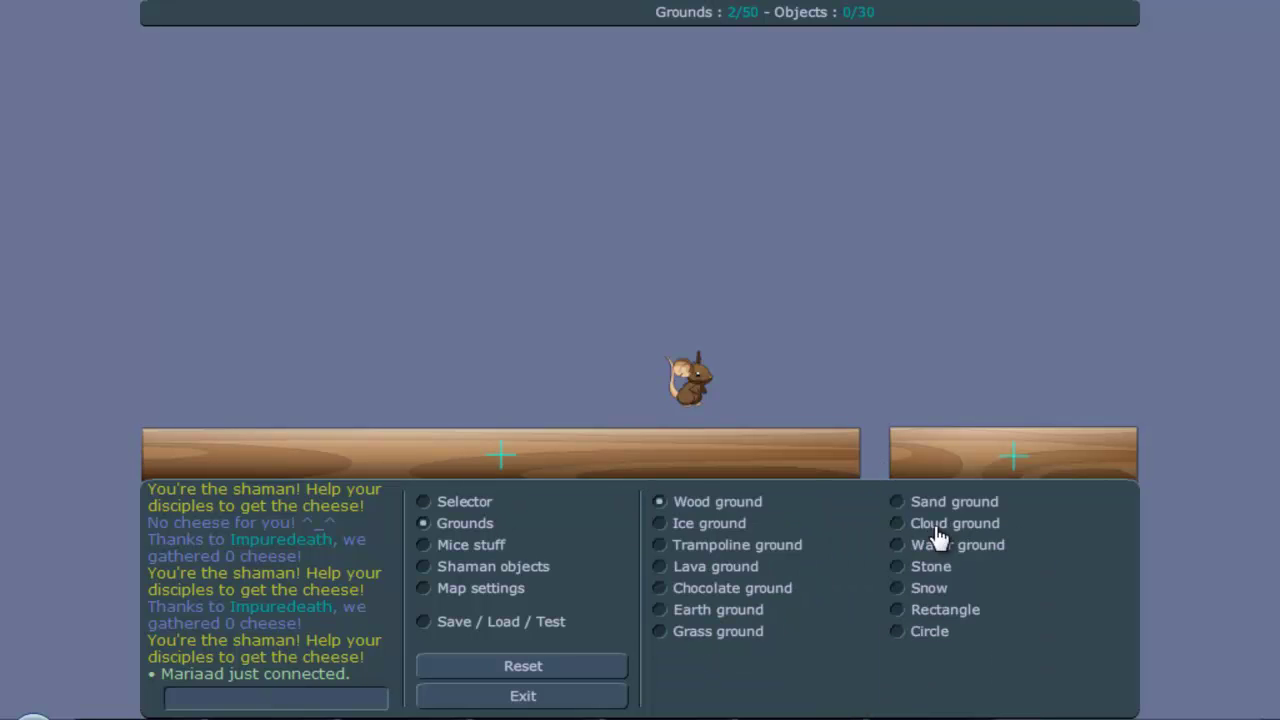
{"action": "left_click", "coordinate": [942, 612]}
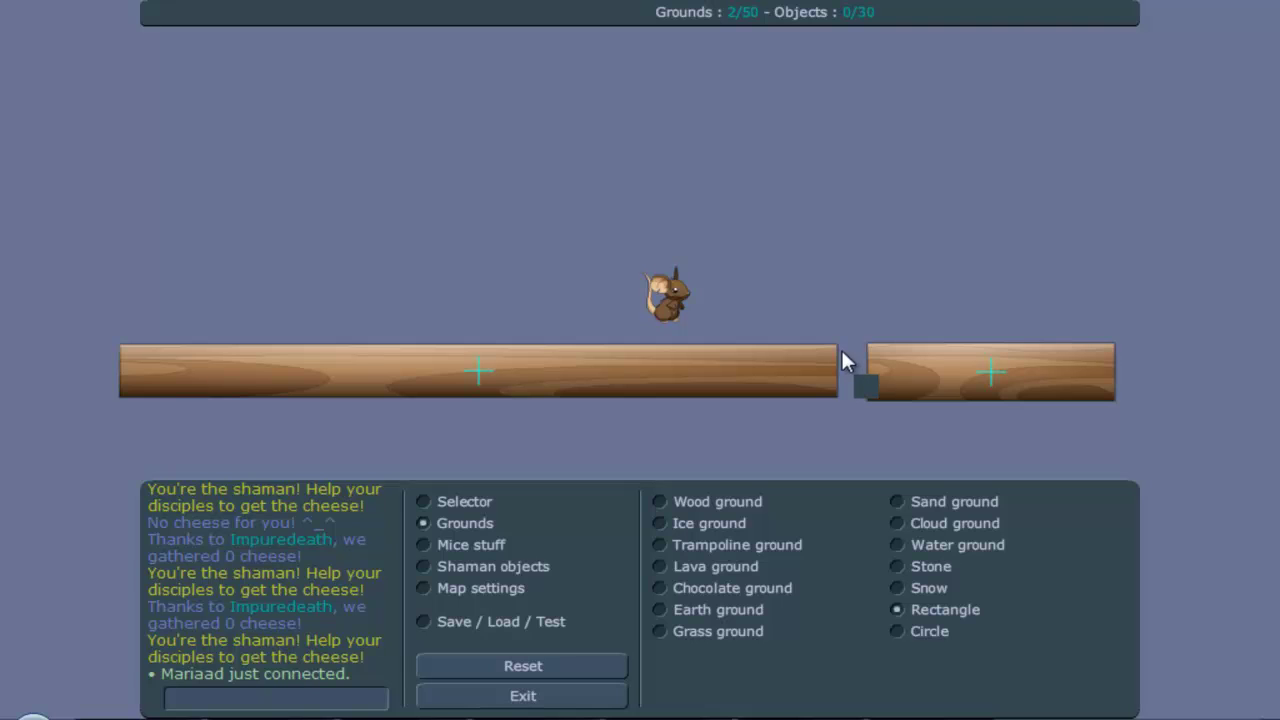
{"action": "left_click_drag", "start_coordinate": [838, 338], "coordinate": [866, 410]}
{"action": "left_click", "coordinate": [472, 504]}
Make the gap rectangle a dynamic ground with friction 0 and move it to about Y 380.
{"action": "left_click", "coordinate": [857, 378]}
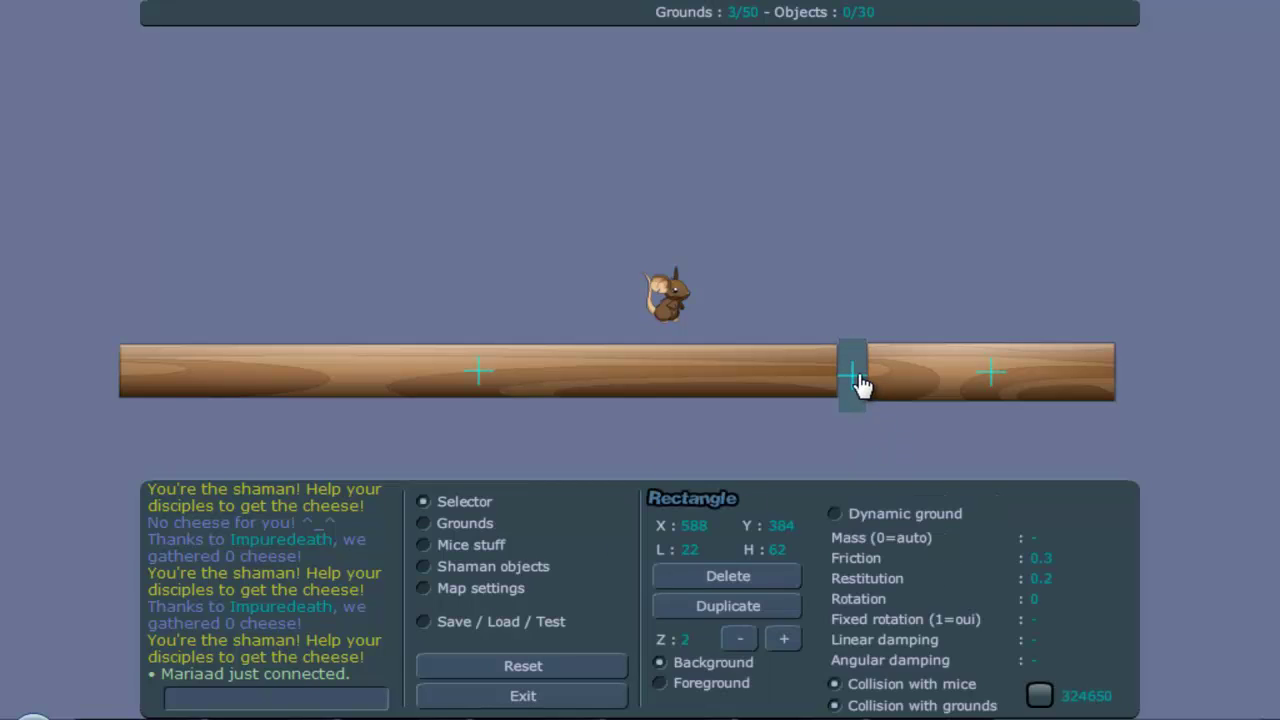
{"action": "left_click_drag", "start_coordinate": [1057, 561], "coordinate": [986, 554]}
{"action": "mouse_move", "coordinate": [864, 388]}
{"action": "left_mouse_down"}
{"action": "mouse_move", "coordinate": [868, 291]}
{"action": "mouse_move", "coordinate": [866, 388]}
{"action": "left_mouse_up"}
{"action": "left_click_drag", "start_coordinate": [1063, 558], "coordinate": [909, 552]}
{"action": "type", "text": "0"}
{"action": "left_click", "coordinate": [918, 522]}
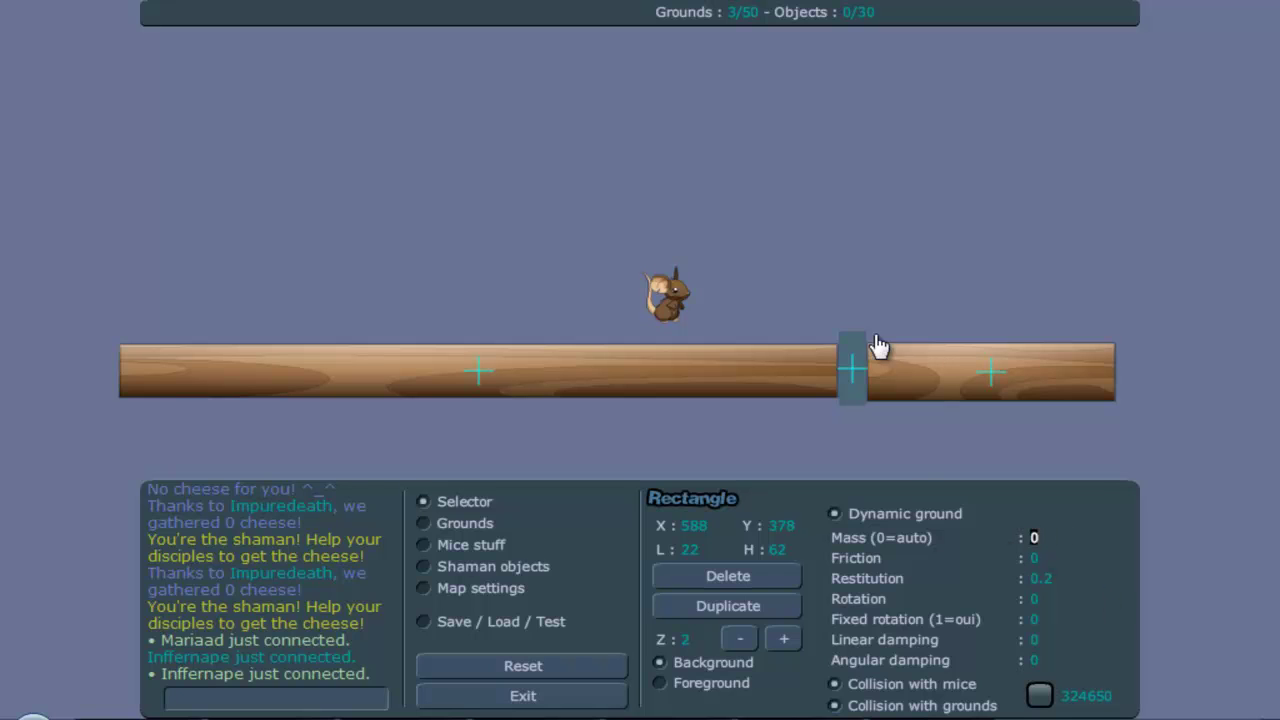
{"action": "left_click_drag", "start_coordinate": [863, 346], "coordinate": [863, 355]}
Place a 10 × 10 rectangle directly below the gap rectangle at X 588, Y 417 and make it a dynamic ground.
{"action": "left_click", "coordinate": [485, 531]}
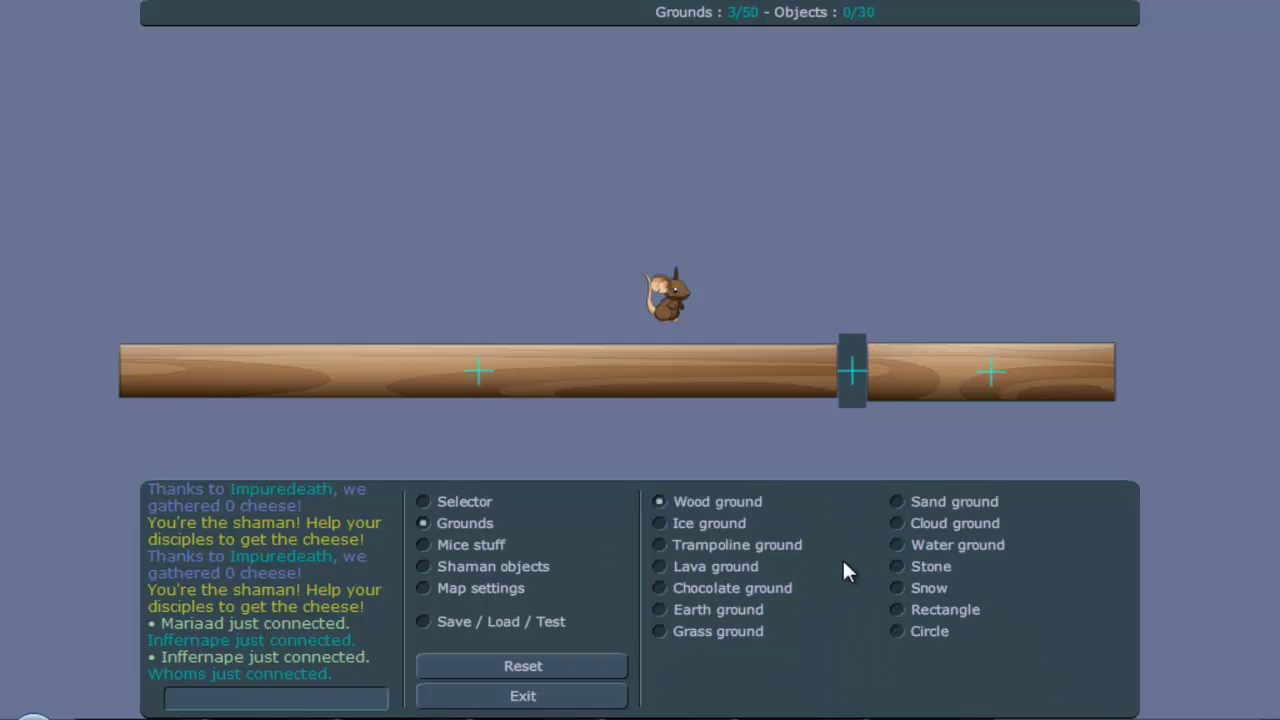
{"action": "left_click", "coordinate": [940, 610]}
{"action": "left_click", "coordinate": [465, 501]}
{"action": "left_click", "coordinate": [851, 368]}
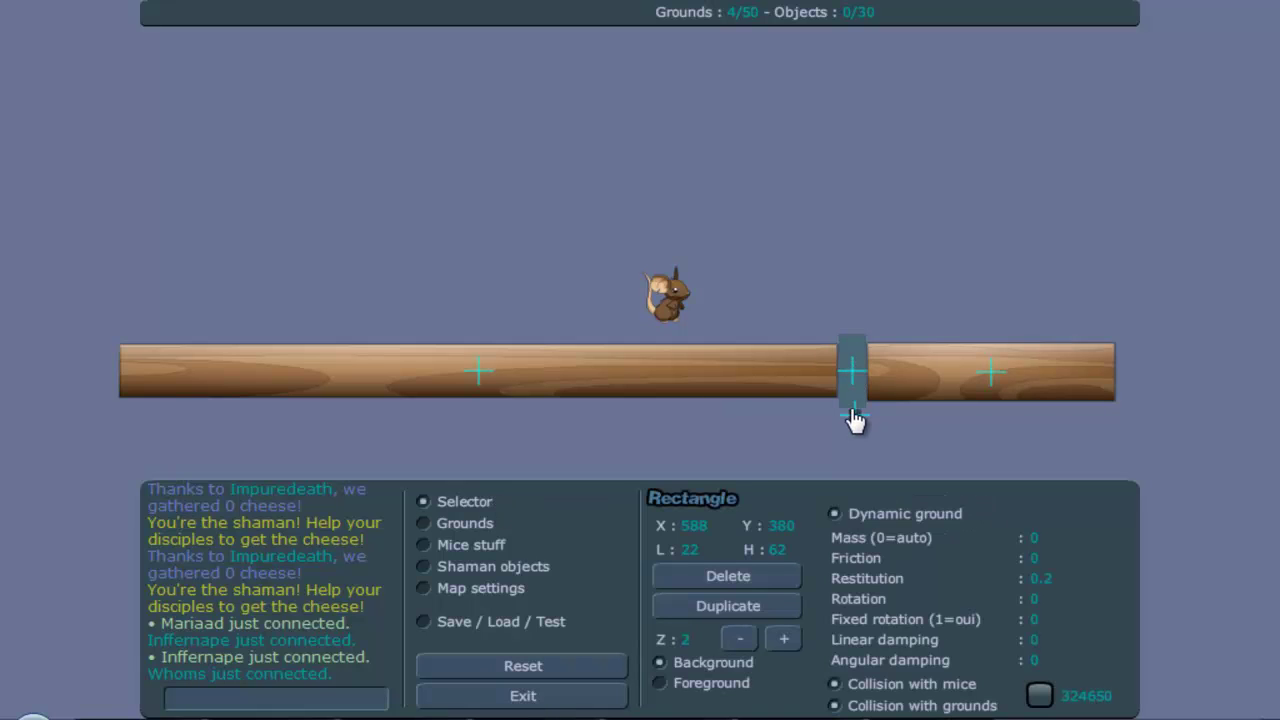
{"action": "left_click_drag", "start_coordinate": [858, 427], "coordinate": [855, 429]}
{"action": "left_click", "coordinate": [882, 519]}
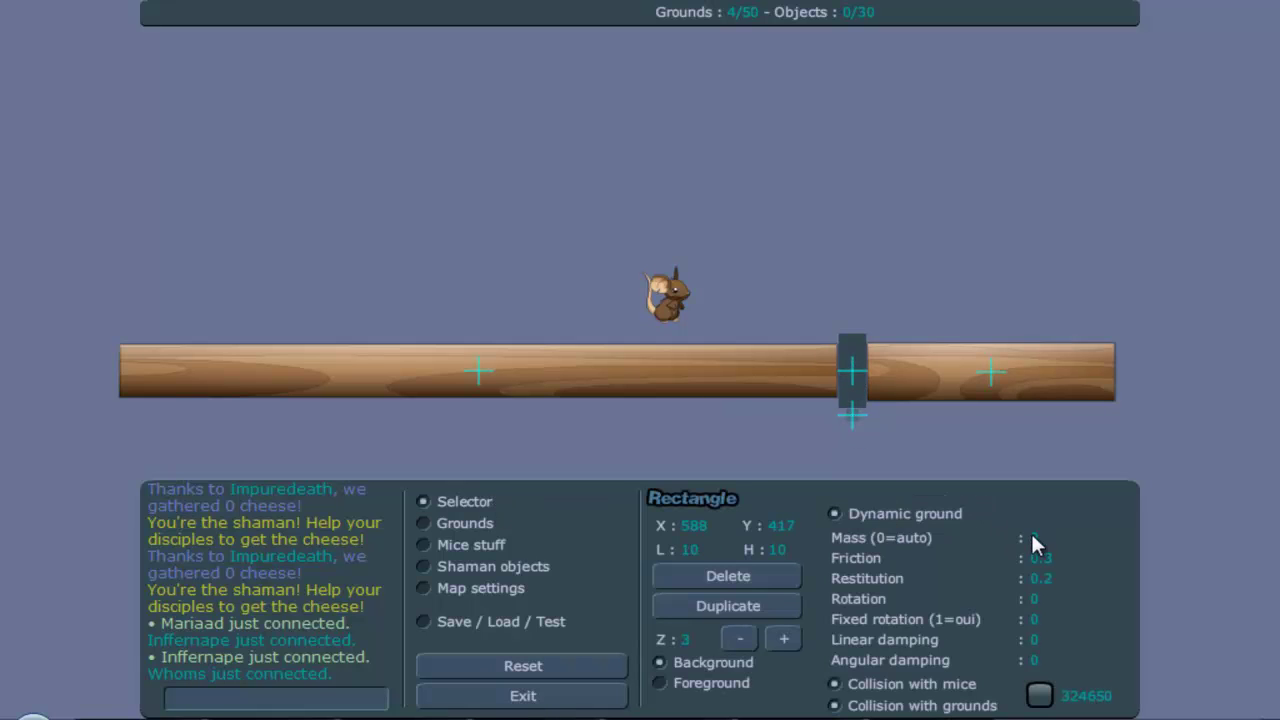
Set fixed rotation to 1 on both rectangles, with linear damping 999 on the tall one and 9999 on the small one.
{"action": "left_click", "coordinate": [864, 392]}
{"action": "double_click", "coordinate": [1050, 621]}
{"action": "type", "text": "1"}
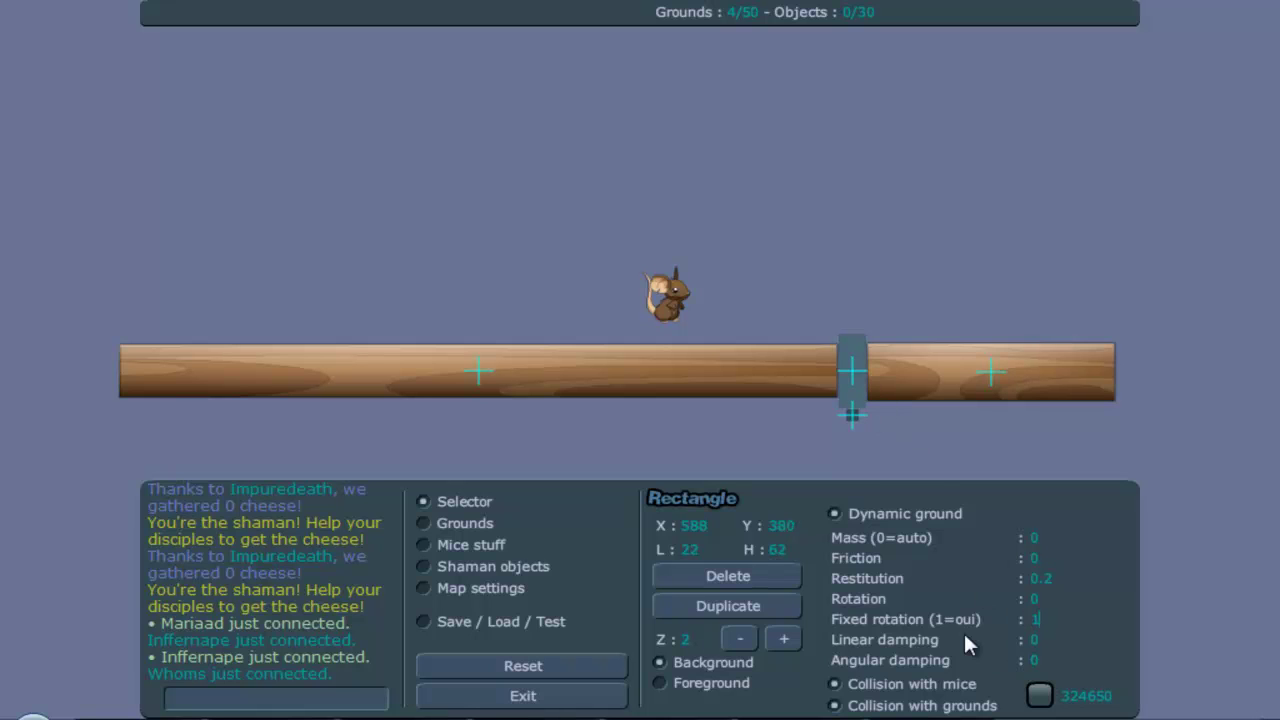
{"action": "left_click", "coordinate": [858, 427]}
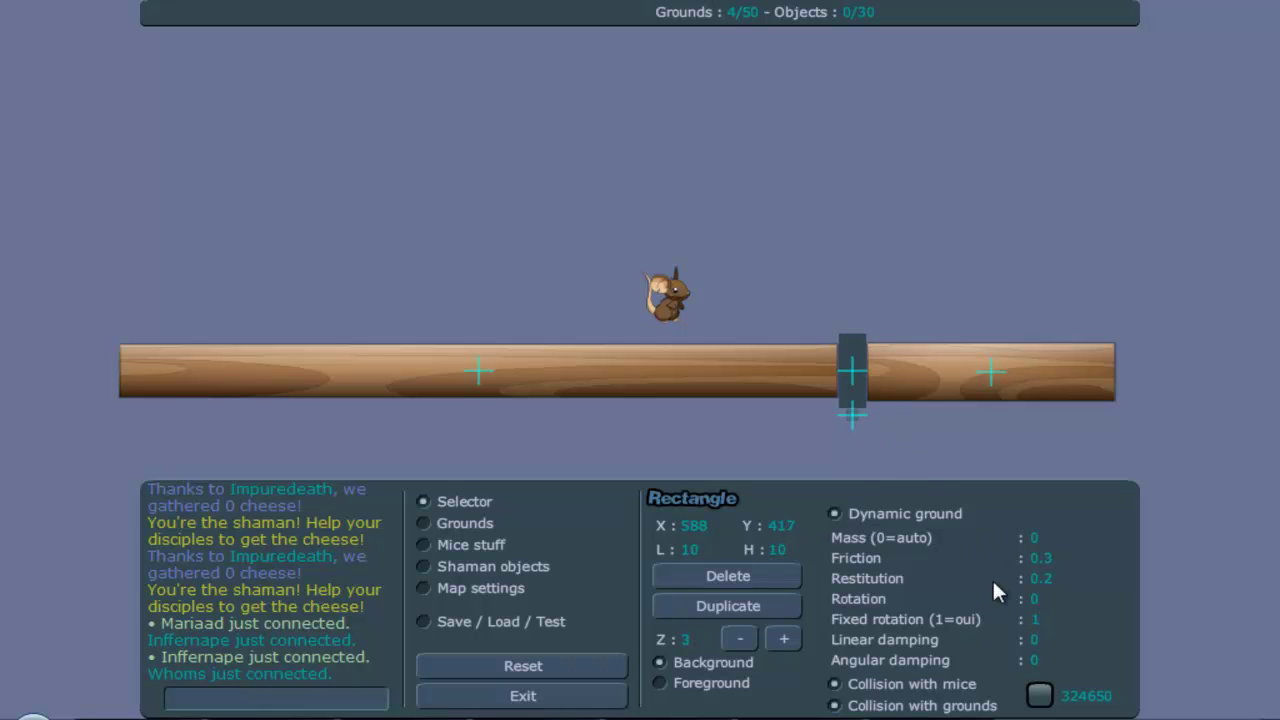
{"action": "left_click", "coordinate": [857, 405]}
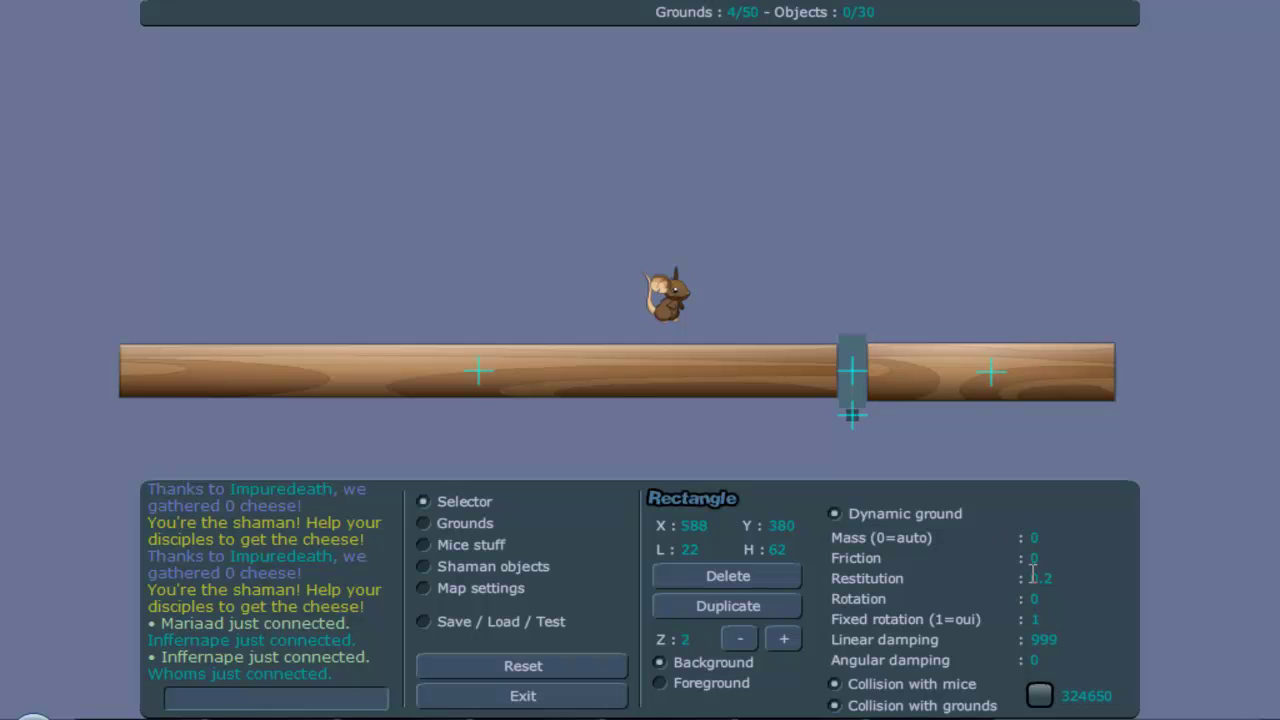
Set the small rectangle's friction to 666.
{"action": "left_click", "coordinate": [856, 430]}
{"action": "left_click", "coordinate": [961, 564]}
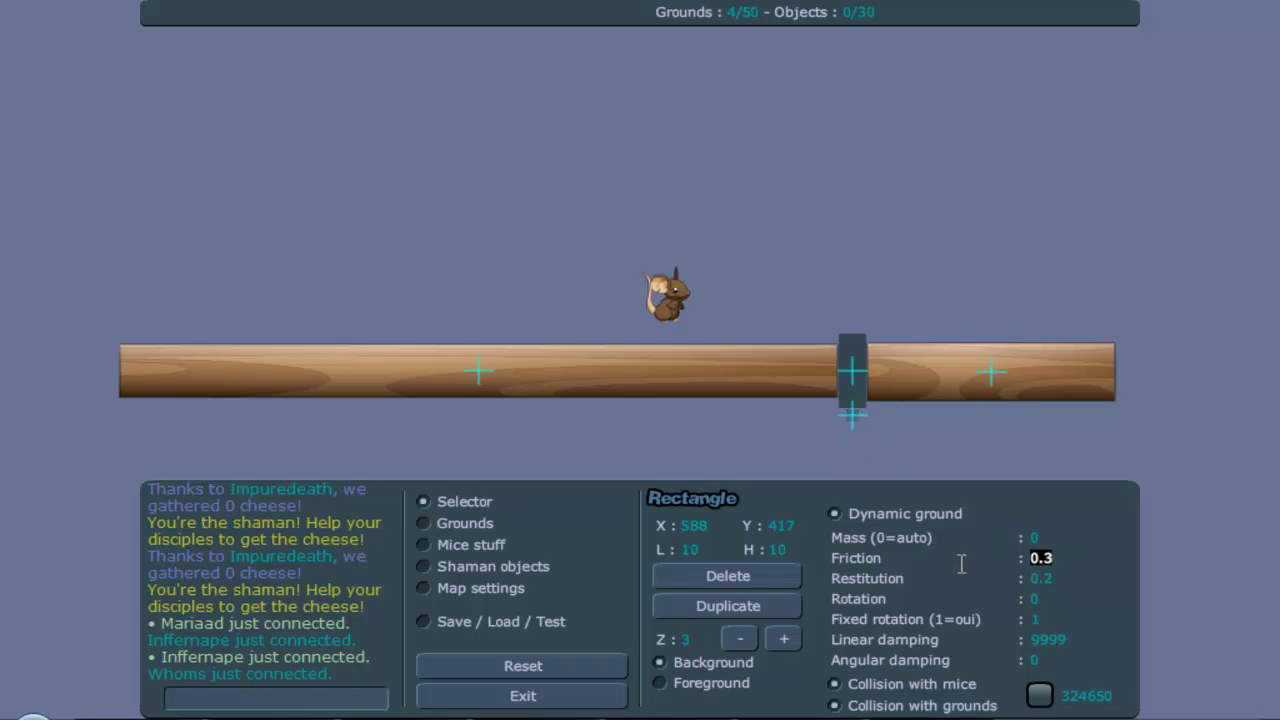
{"action": "type", "text": "666"}
Copy the map code to the clipboard and paste it into the blank Word document.
{"action": "left_click", "coordinate": [485, 625]}
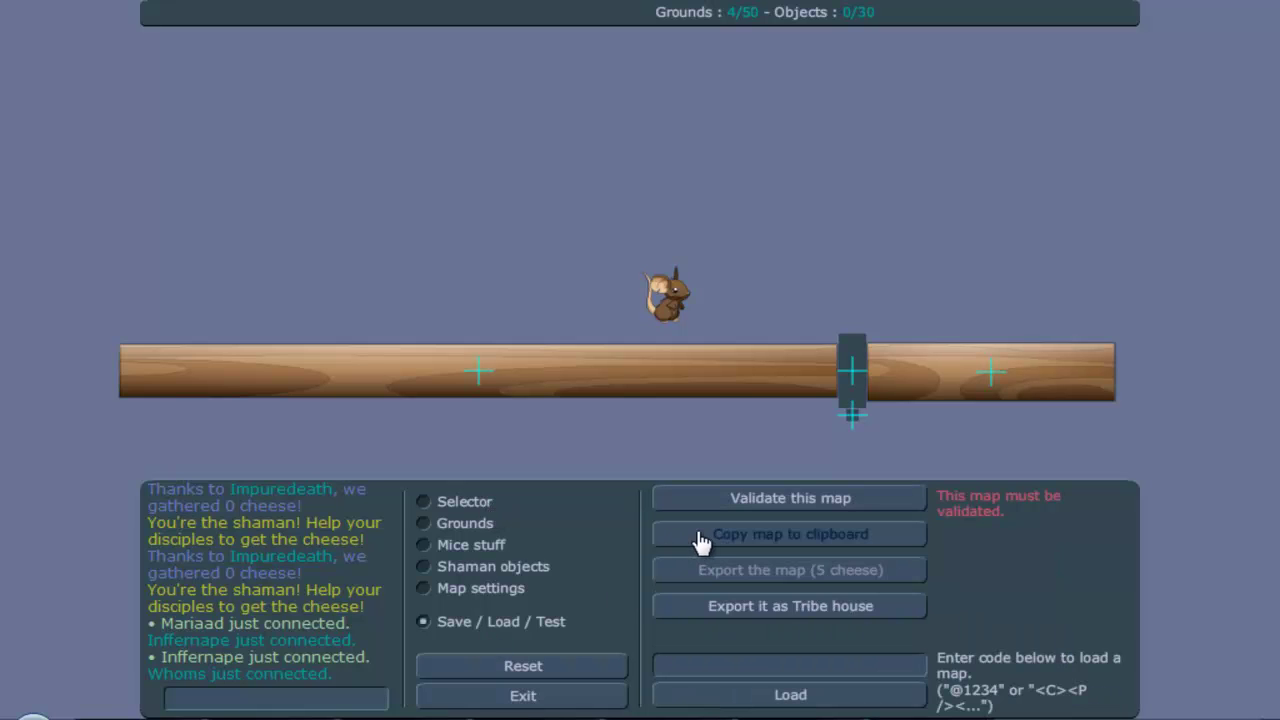
{"action": "left_click", "coordinate": [690, 534]}
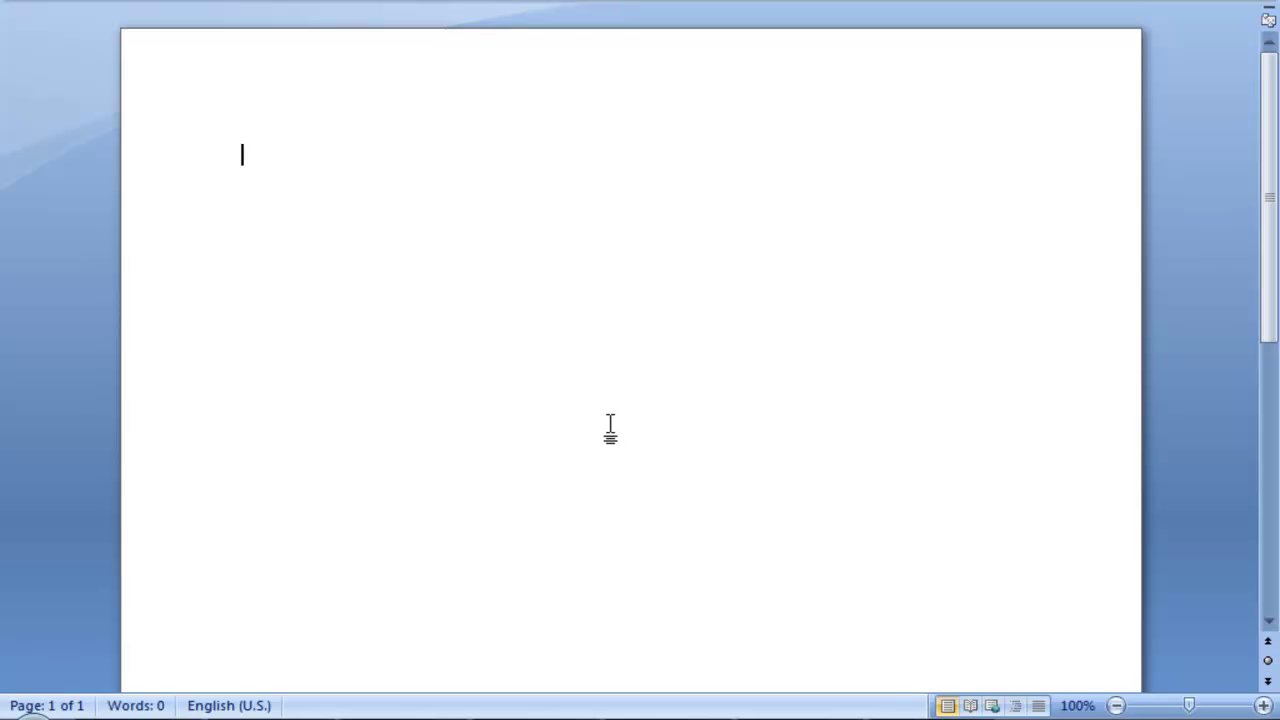
{"action": "key", "text": "ctrl+v"}
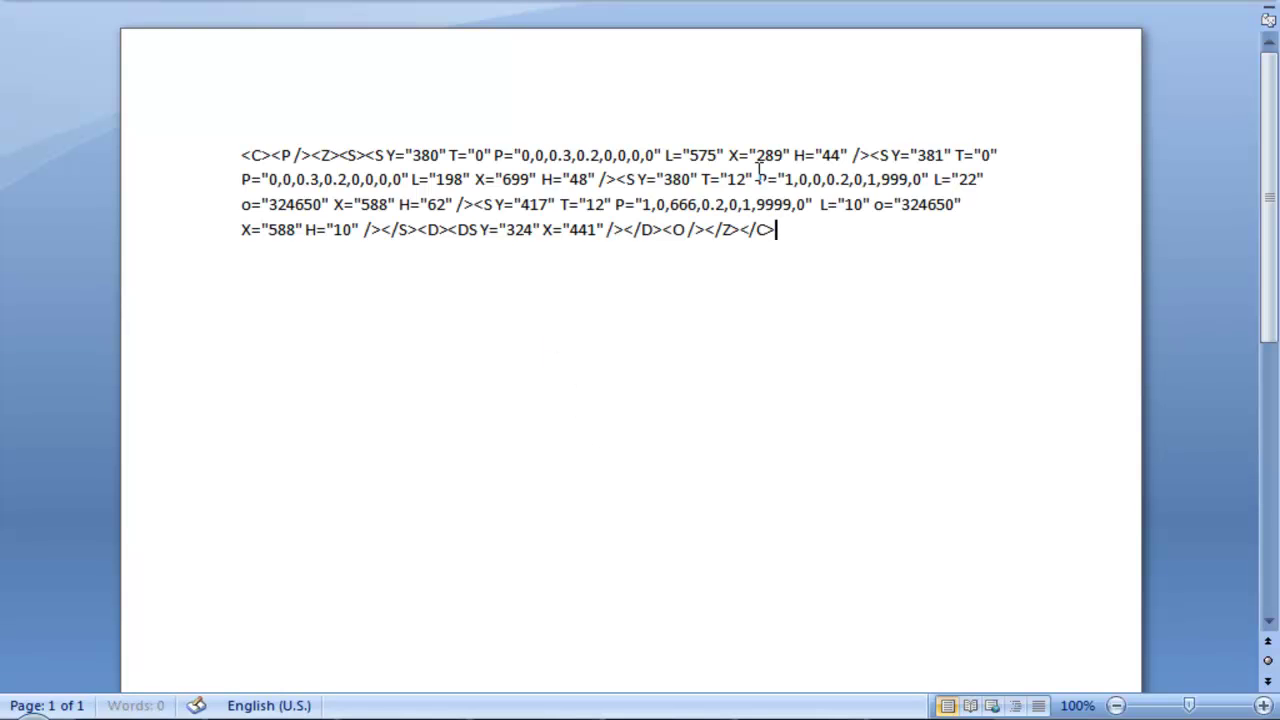
Change the small rectangle's friction in the pasted map code to -666.
{"action": "double_click", "coordinate": [688, 204]}
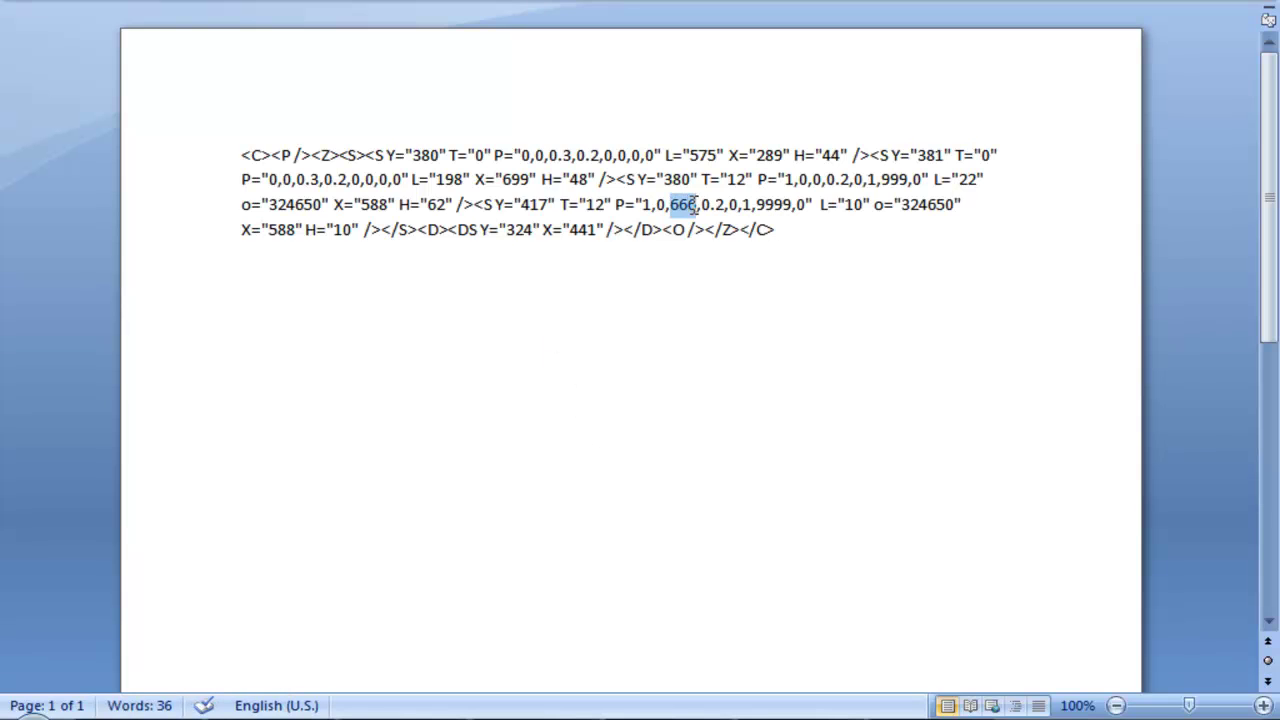
{"action": "left_click", "coordinate": [645, 204]}
{"action": "type", "text": "-"}
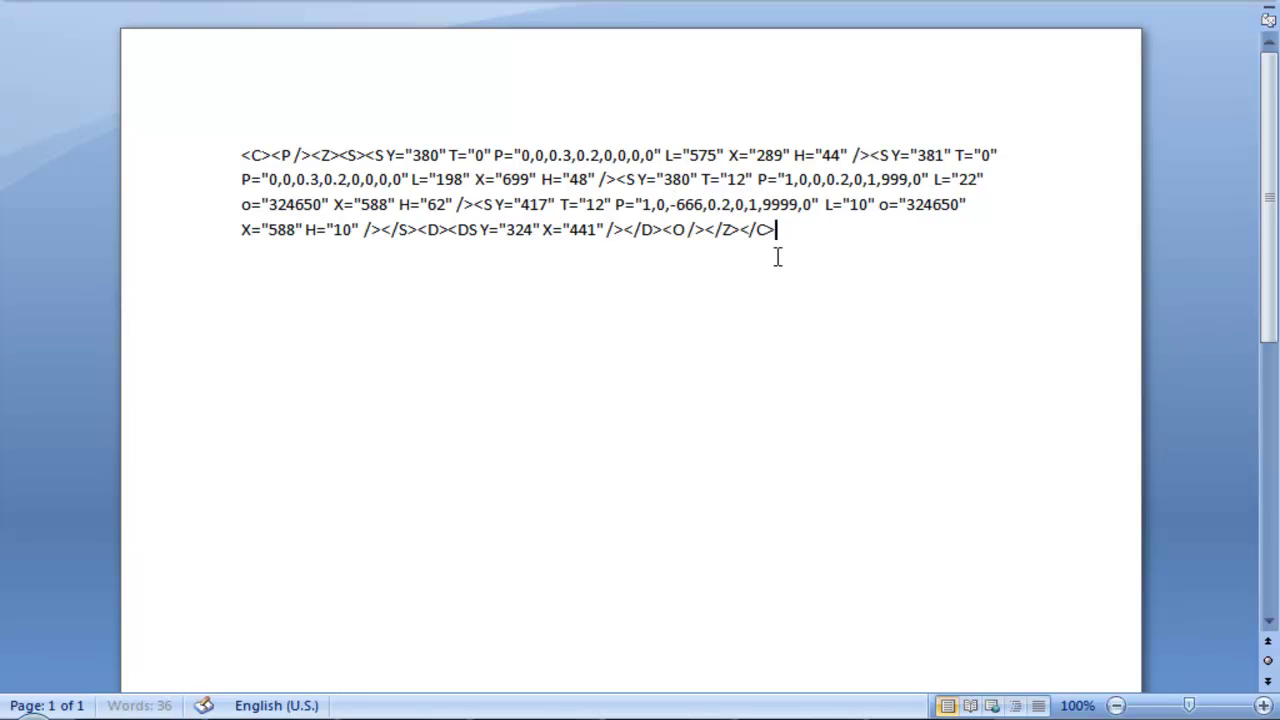
Copy the whole edited code and load it into the Transformice map editor.
{"action": "key", "text": "ctrl+a"}
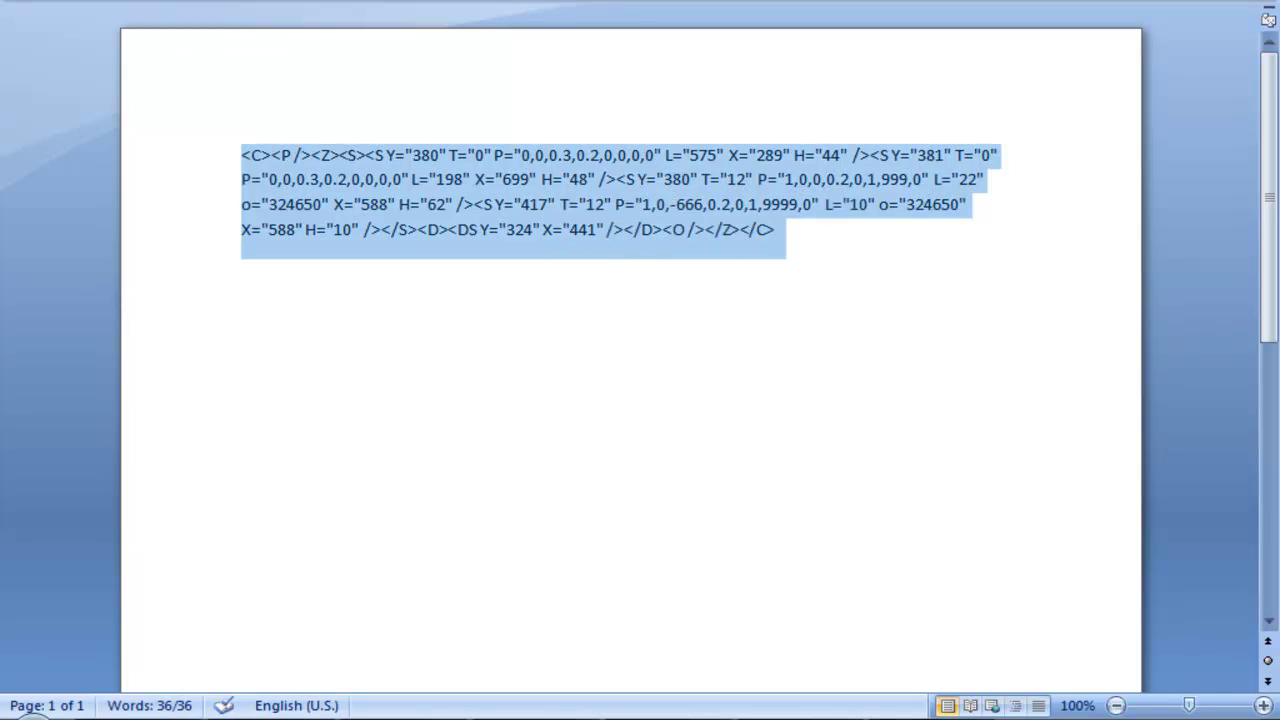
{"action": "key", "text": "ctrl+c"}
{"action": "key", "text": "alt+Tab"}
{"action": "left_click", "coordinate": [816, 667]}
{"action": "key", "text": "ctrl+v"}
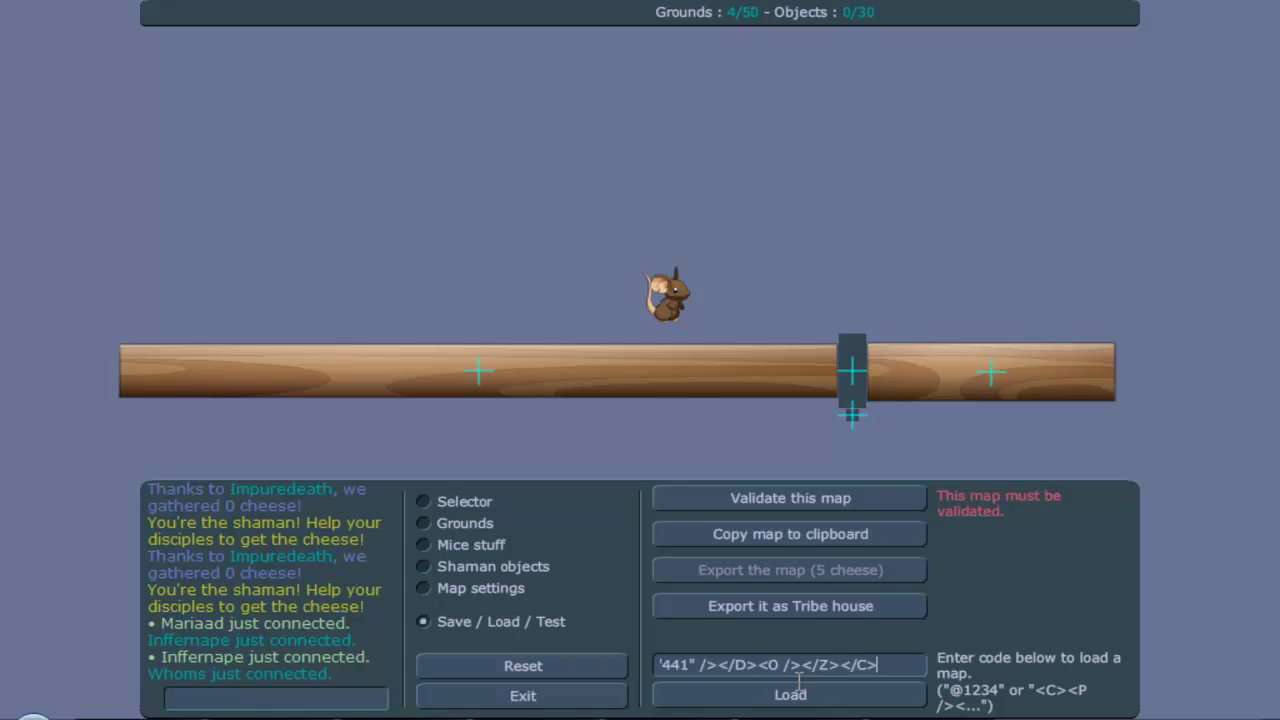
{"action": "left_click", "coordinate": [789, 694]}
Test the map by running and jumping the mouse over the block in the gap, and return to the editor.
{"action": "left_click", "coordinate": [537, 622]}
{"action": "left_click", "coordinate": [770, 498]}
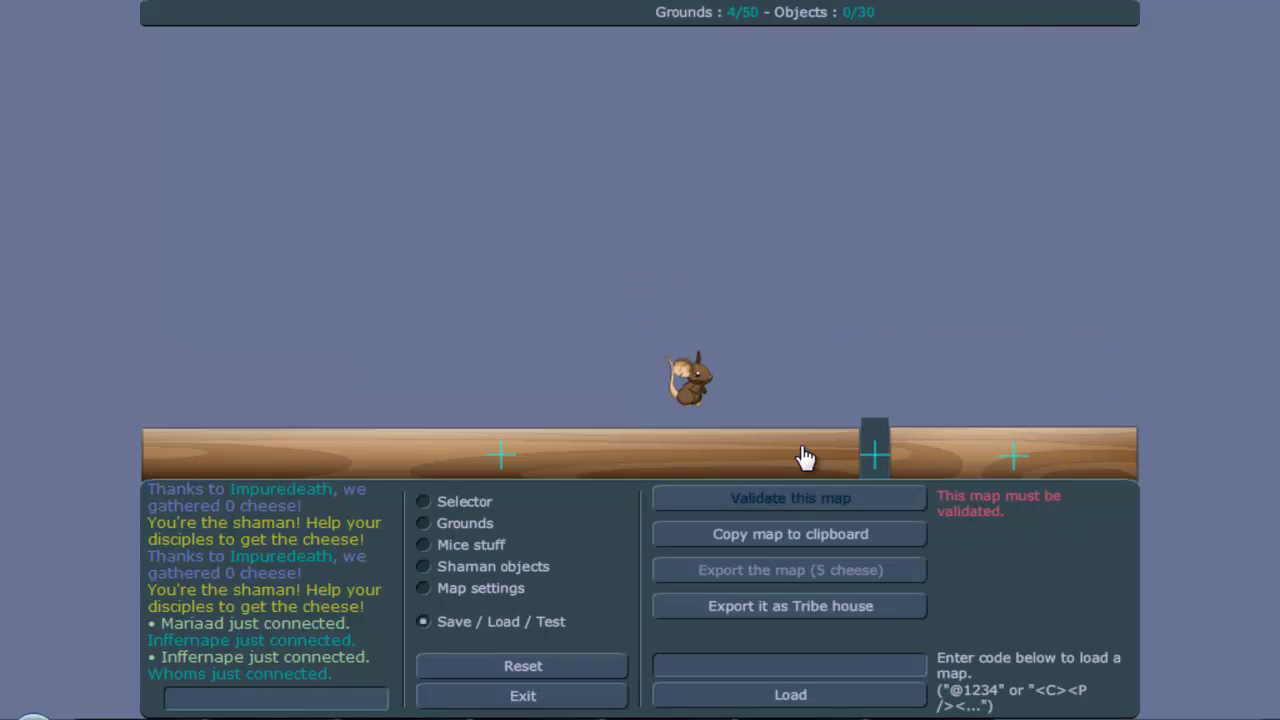
{"action": "key", "text": "Right"}
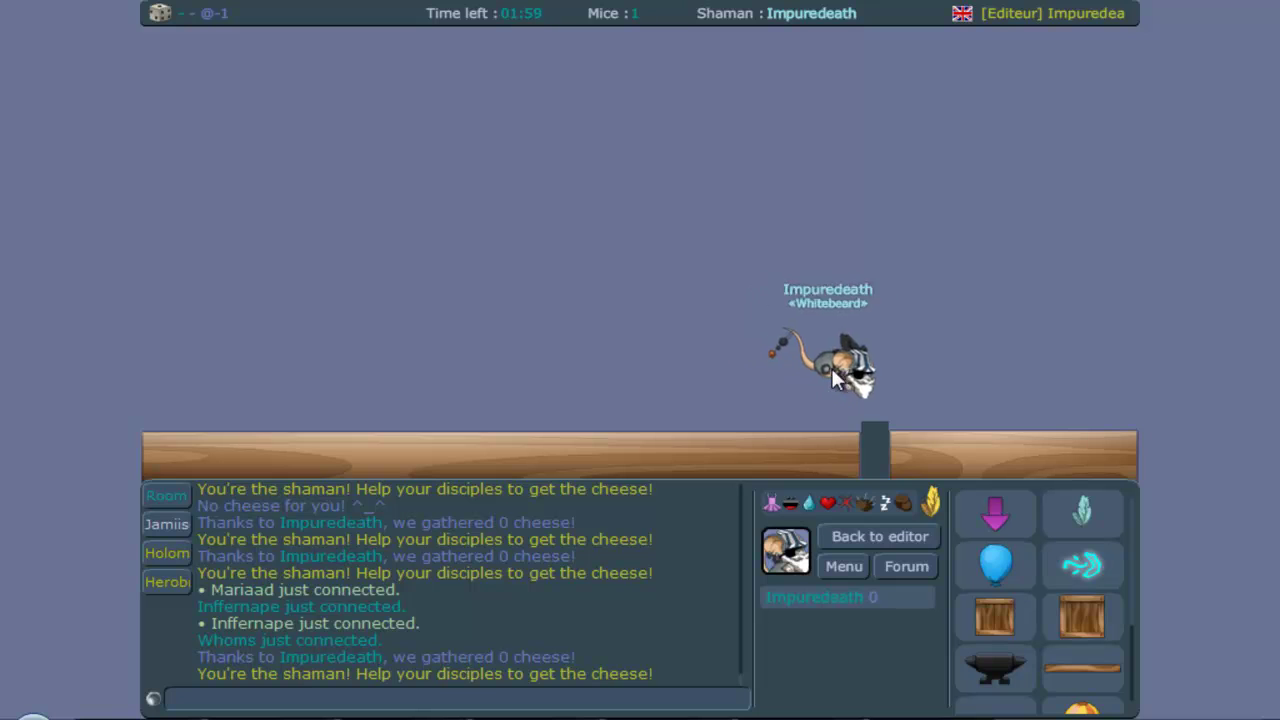
{"action": "key", "text": "Up"}
{"action": "key", "text": "Left"}
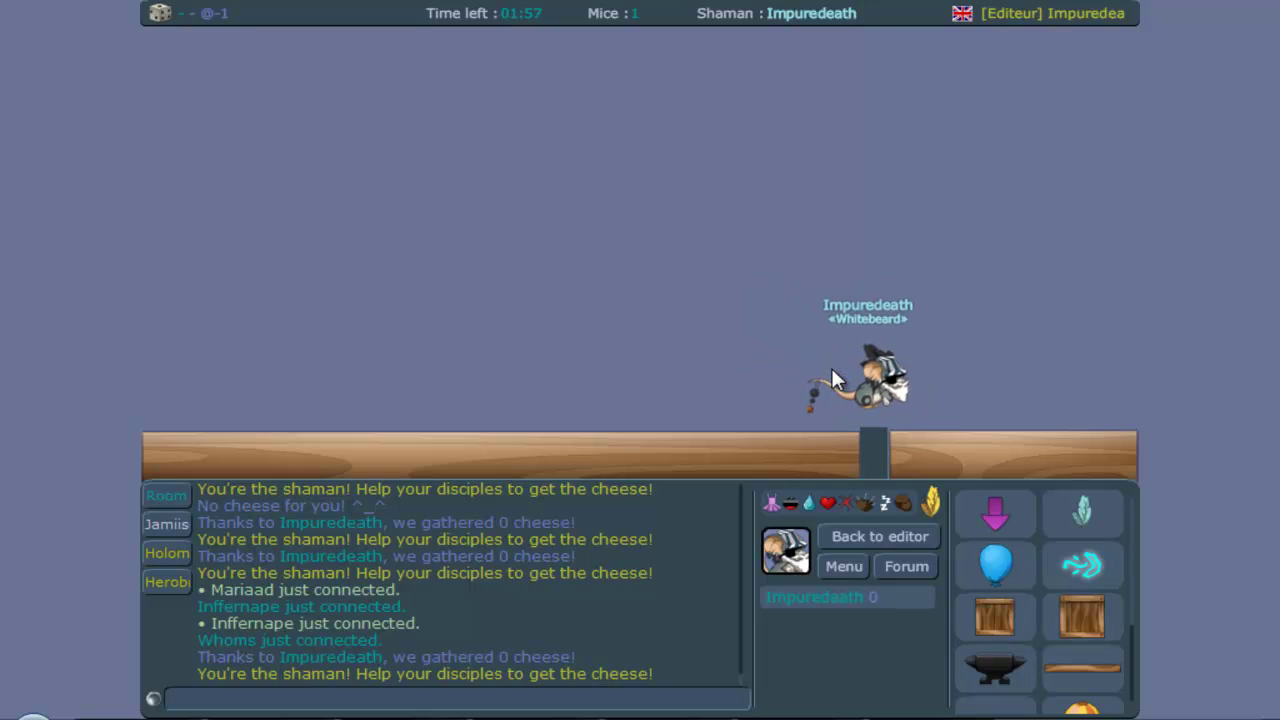
{"action": "key", "text": "Right"}
{"action": "key", "text": "Up"}
{"action": "key", "text": "Left"}
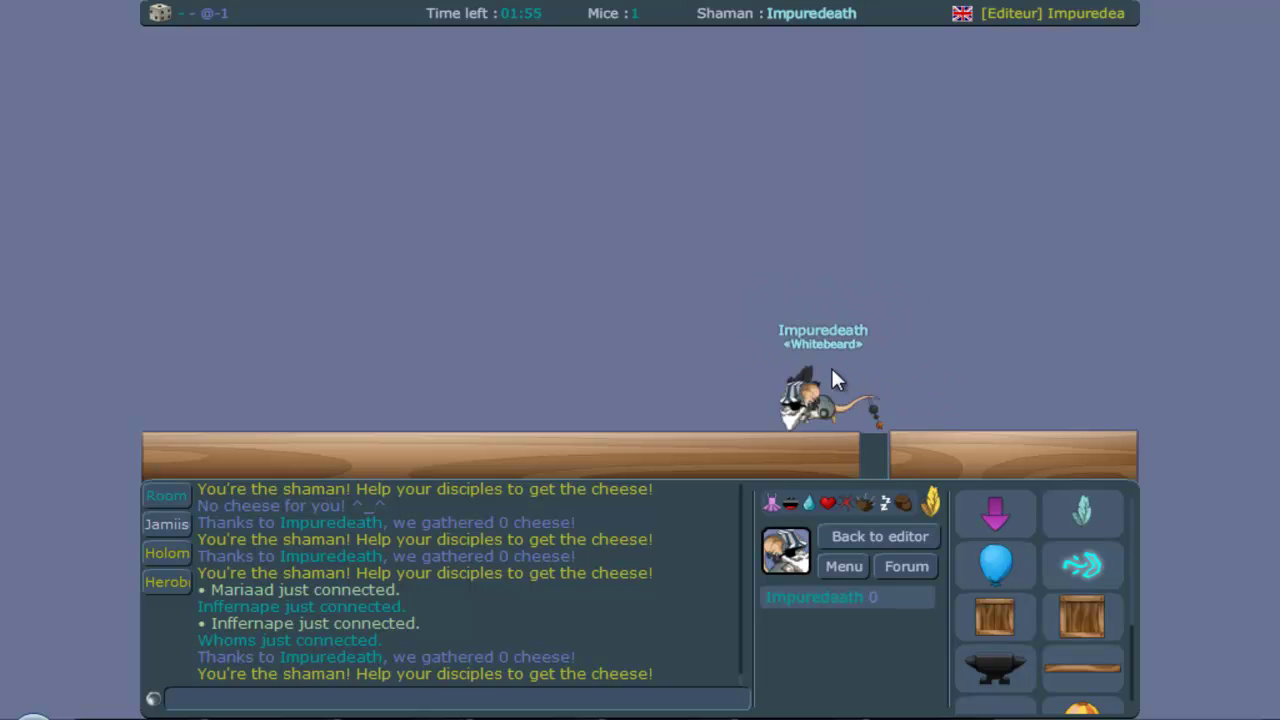
{"action": "left_click", "coordinate": [882, 536]}
Try a friction of 5 on the tall gap rectangle in a map test, and restore its friction to 0.
{"action": "left_click", "coordinate": [884, 437]}
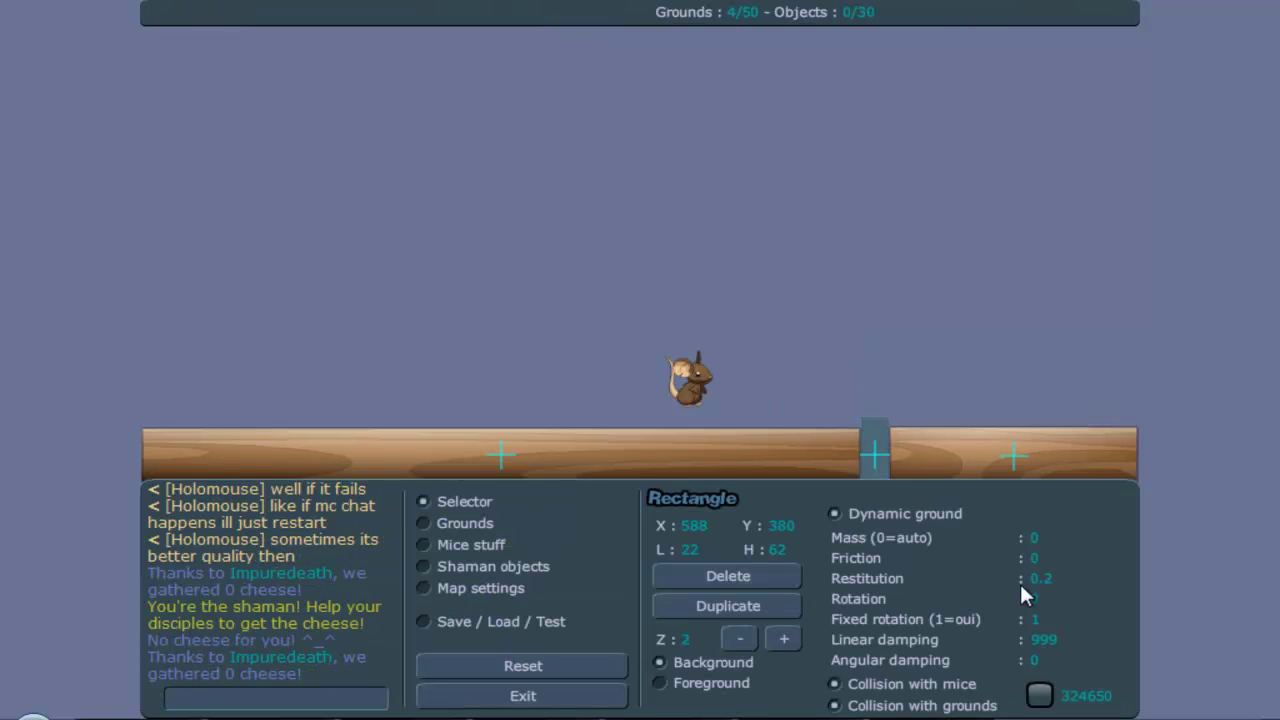
{"action": "type", "text": "5"}
{"action": "left_click", "coordinate": [567, 624]}
{"action": "left_click", "coordinate": [871, 500]}
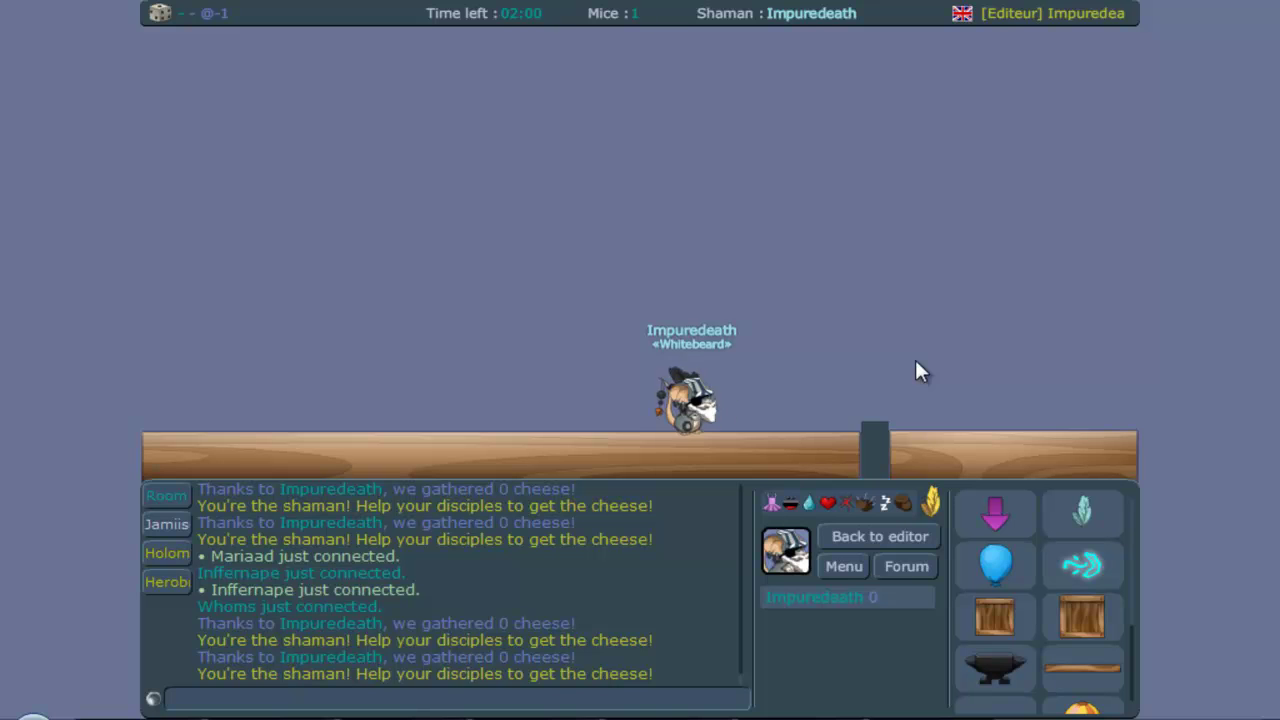
{"action": "key", "text": "Right"}
{"action": "key", "text": "Up"}
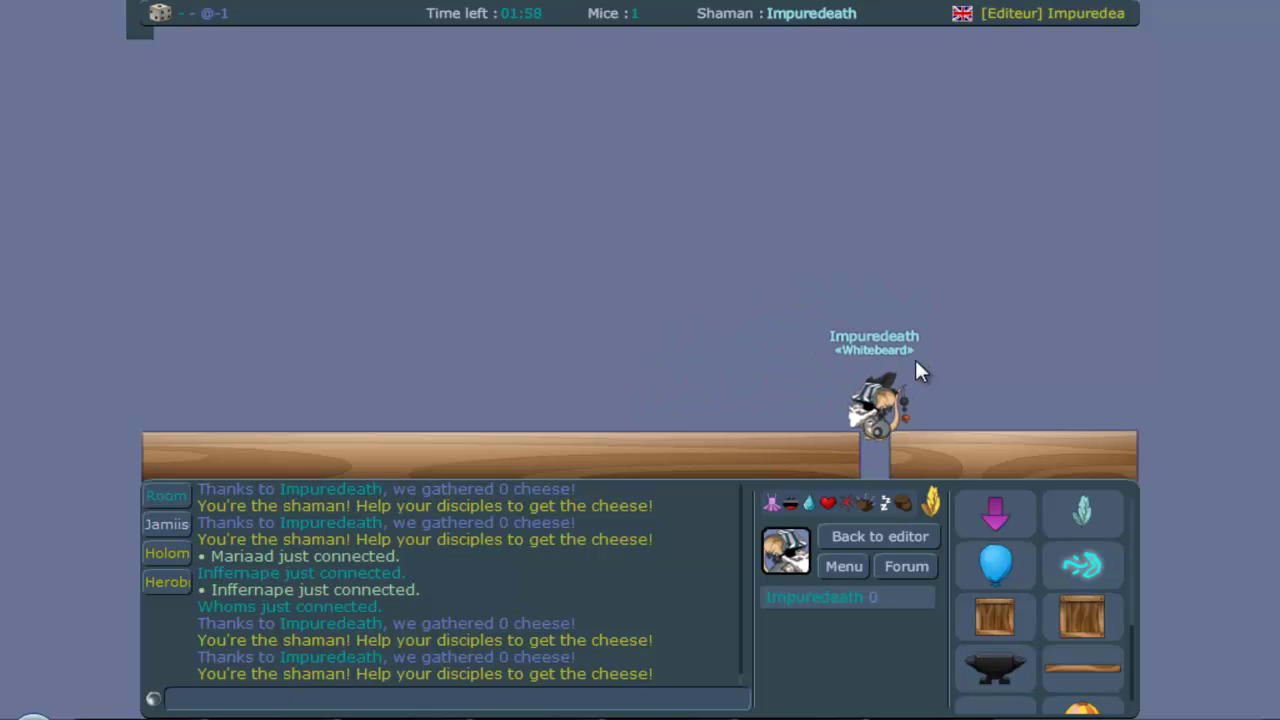
{"action": "key", "text": "Left"}
{"action": "key", "text": "Up"}
{"action": "left_click", "coordinate": [895, 538]}
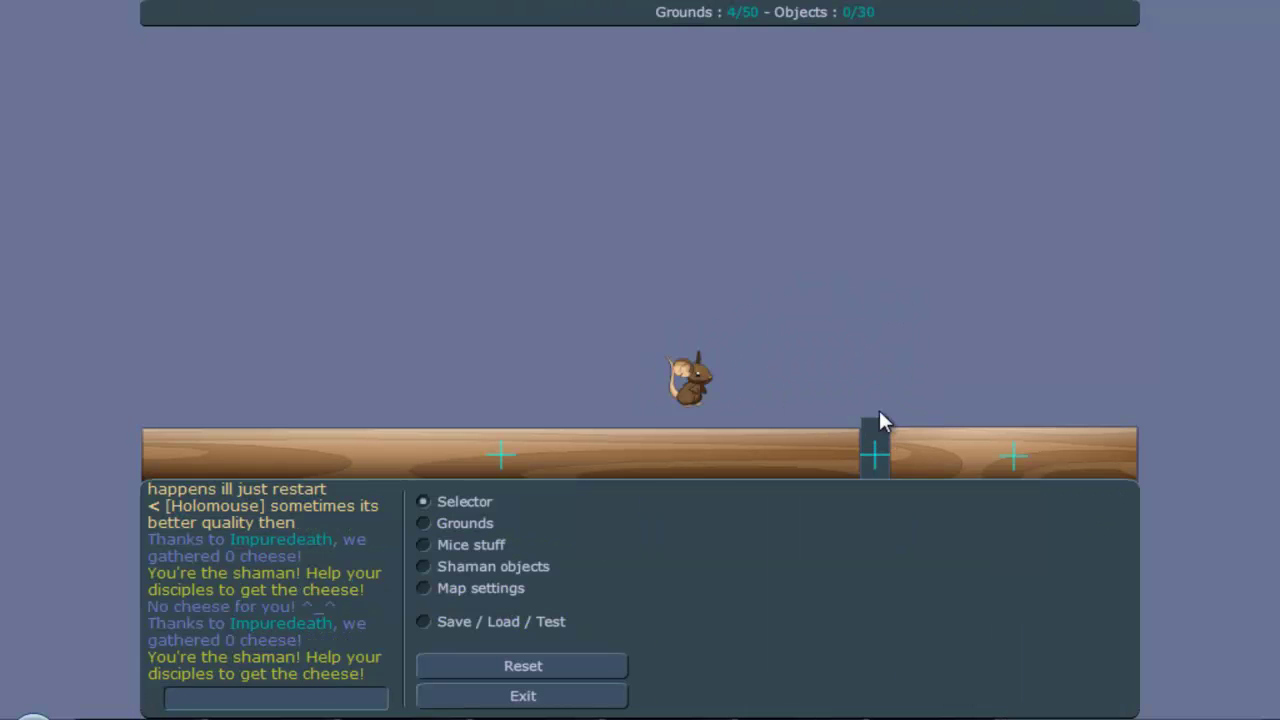
{"action": "type", "text": "0"}
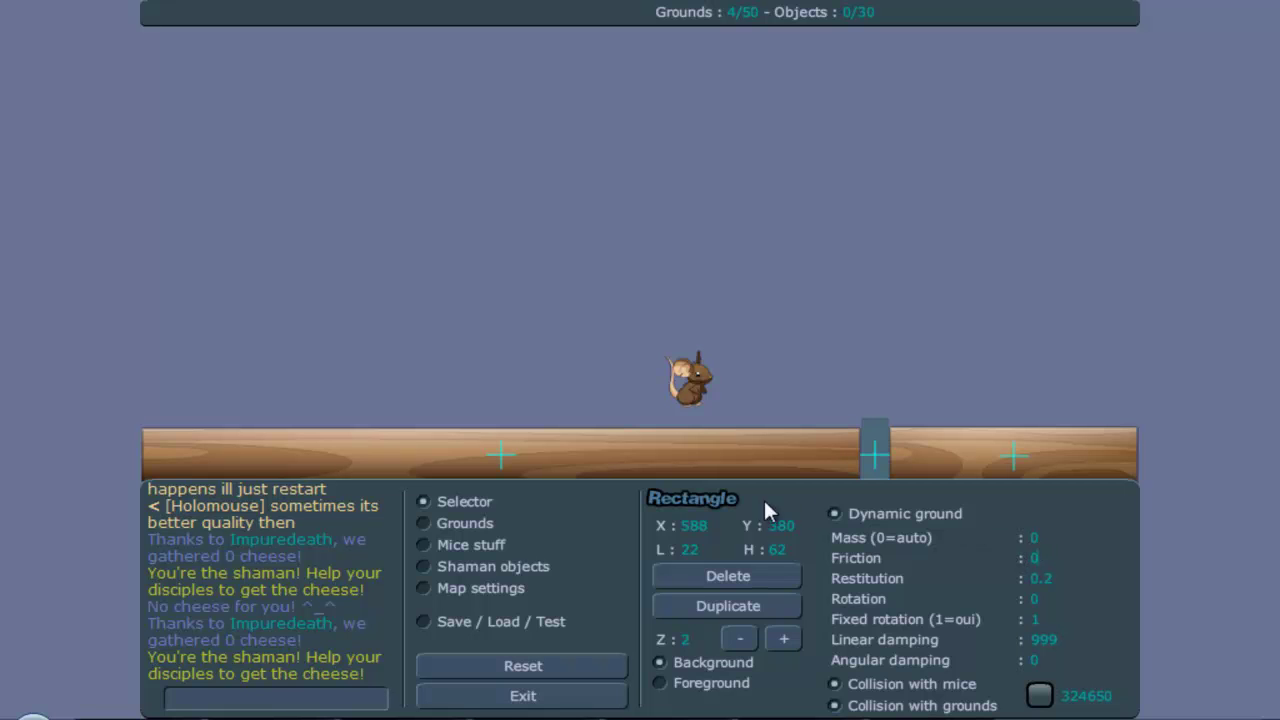
Inspect the properties of the shorter wood ground and of the small rectangle below the gap.
{"action": "mouse_move", "coordinate": [902, 449]}
{"action": "left_mouse_down"}
{"action": "mouse_move", "coordinate": [871, 257]}
{"action": "mouse_move", "coordinate": [909, 434]}
{"action": "mouse_move", "coordinate": [900, 450]}
{"action": "left_mouse_up"}
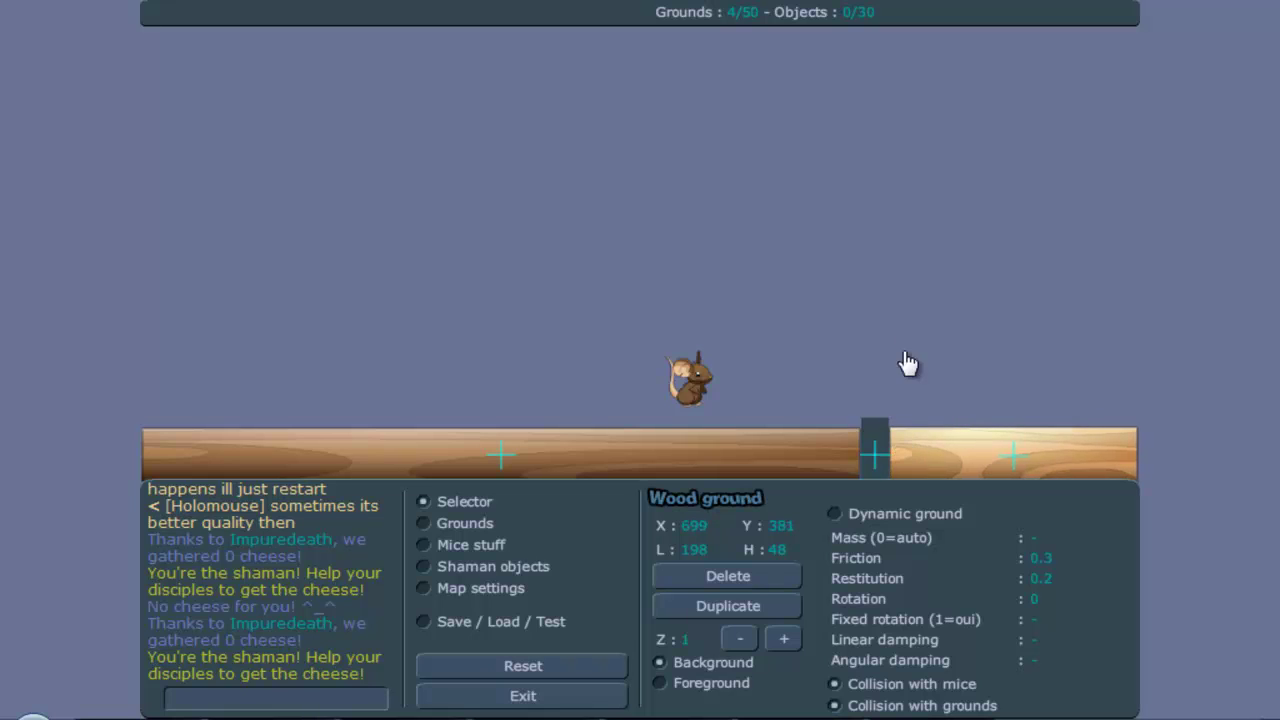
{"action": "left_click", "coordinate": [866, 272]}
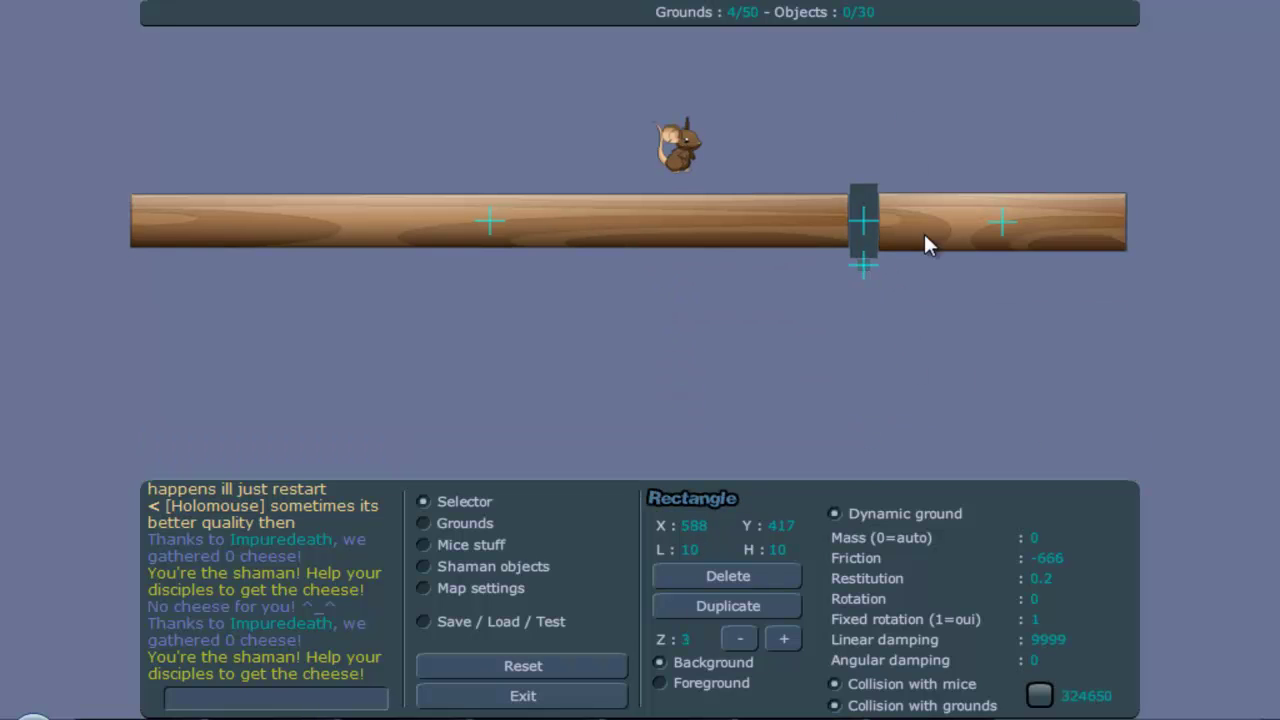
Draw a wood ground about 193 by 62 resting on the longer wood floor.
{"action": "left_click", "coordinate": [868, 258]}
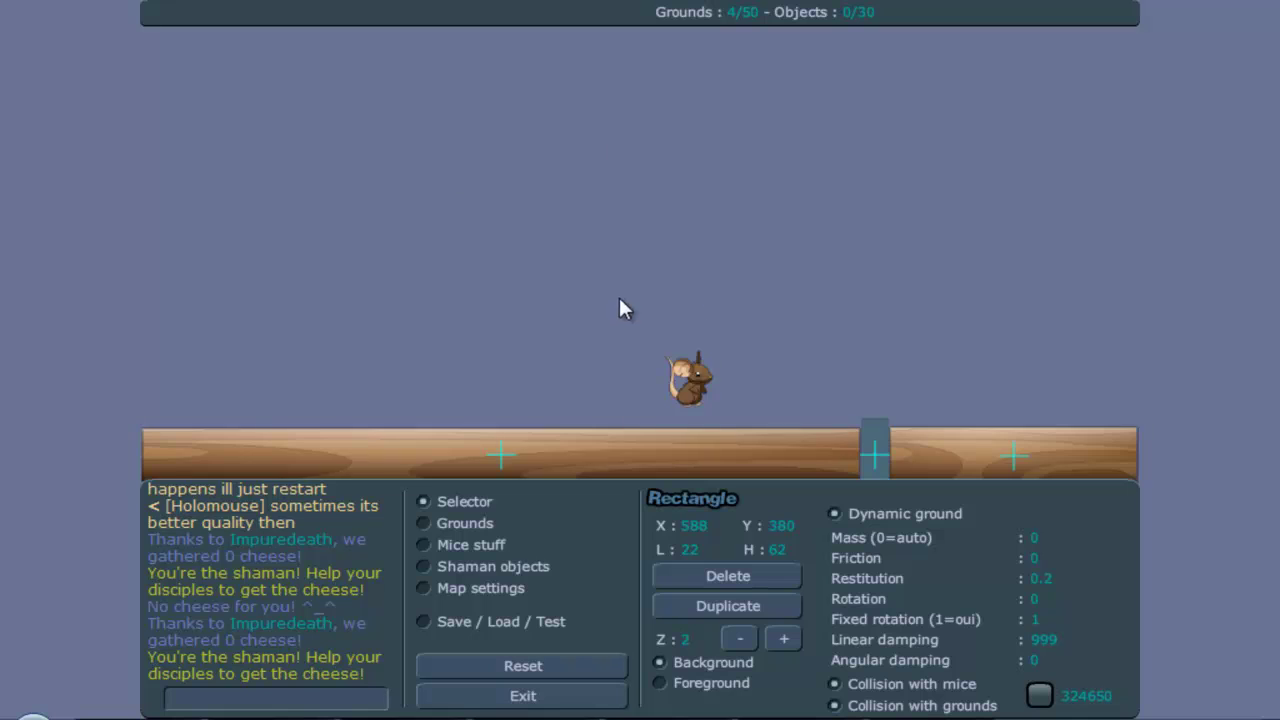
{"action": "left_click", "coordinate": [470, 524]}
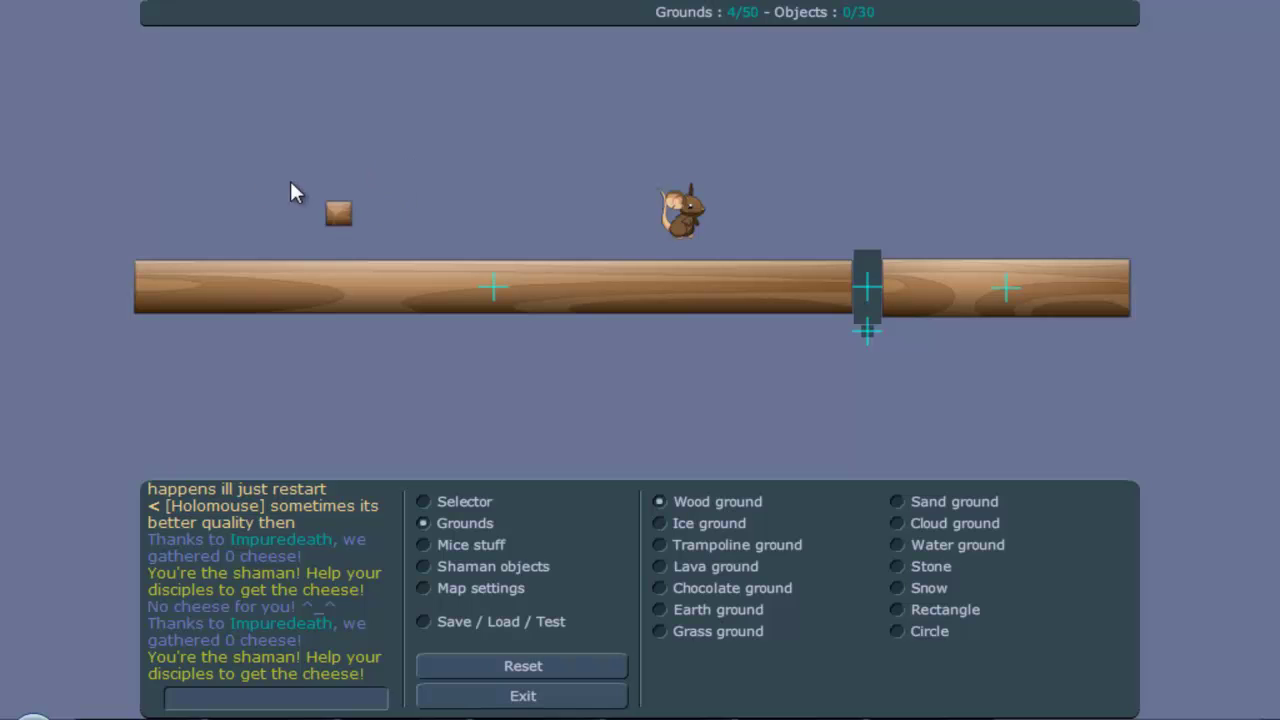
{"action": "left_click_drag", "start_coordinate": [244, 185], "coordinate": [411, 260]}
{"action": "left_click", "coordinate": [460, 501]}
{"action": "left_click", "coordinate": [423, 257]}
Make the new wood block a dynamic ground with mass 99999 and fixed rotation 1.
{"action": "left_click", "coordinate": [915, 515]}
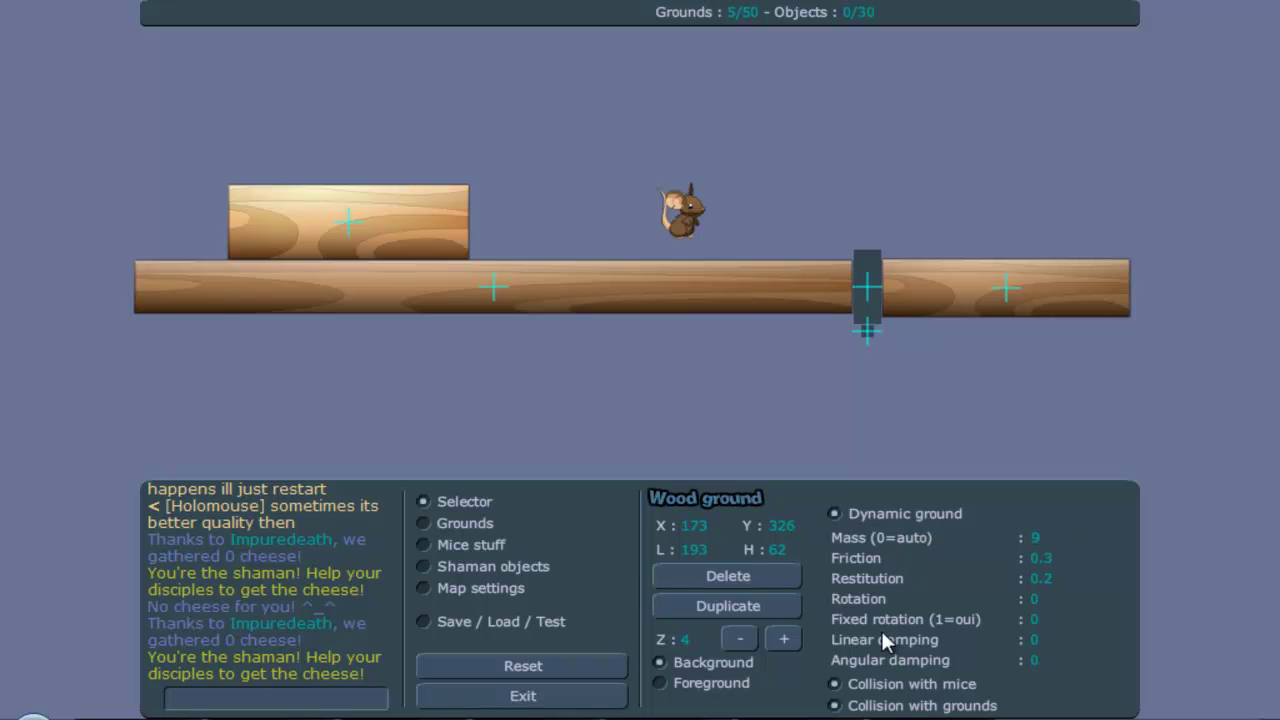
{"action": "type", "text": "99999"}
{"action": "left_click", "coordinate": [1035, 620]}
{"action": "type", "text": "1"}
{"action": "left_click", "coordinate": [465, 523]}
{"action": "left_click_drag", "start_coordinate": [332, 4], "coordinate": [346, 700]}
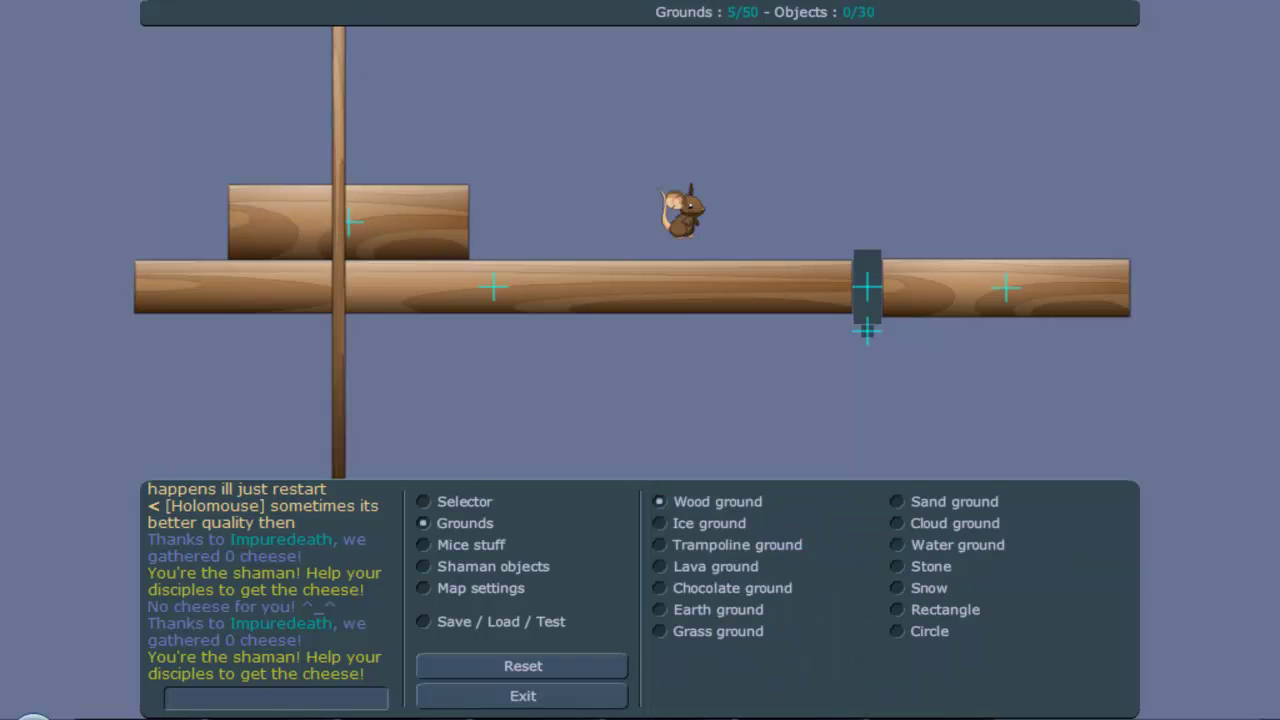
{"action": "left_click", "coordinate": [482, 497]}
{"action": "left_click", "coordinate": [344, 124]}
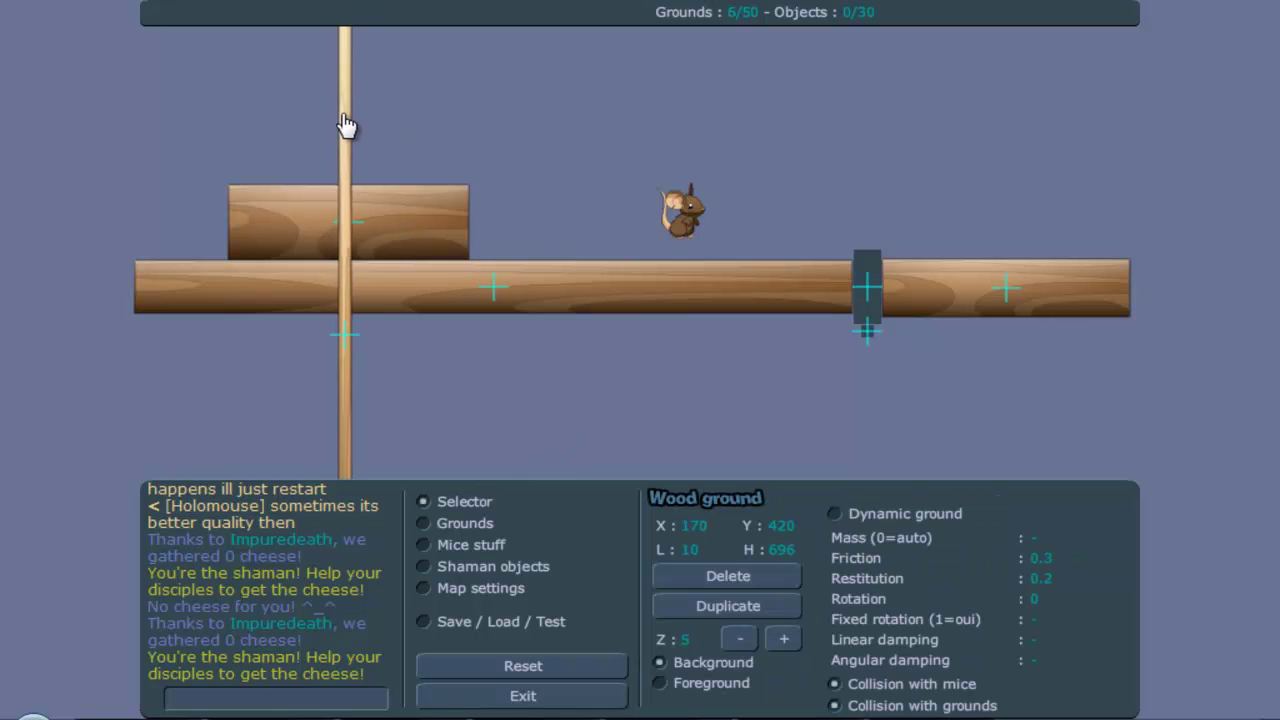
{"action": "left_click_drag", "start_coordinate": [344, 124], "coordinate": [354, 126]}
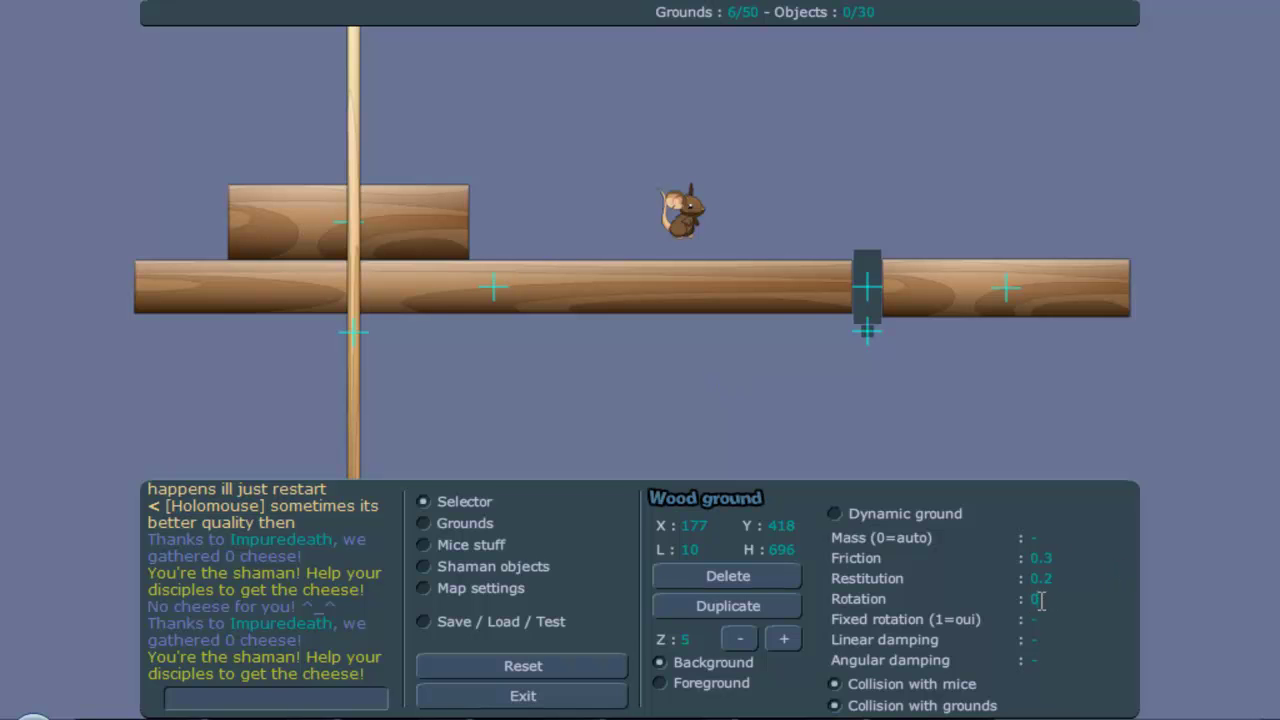
{"action": "type", "text": "90"}
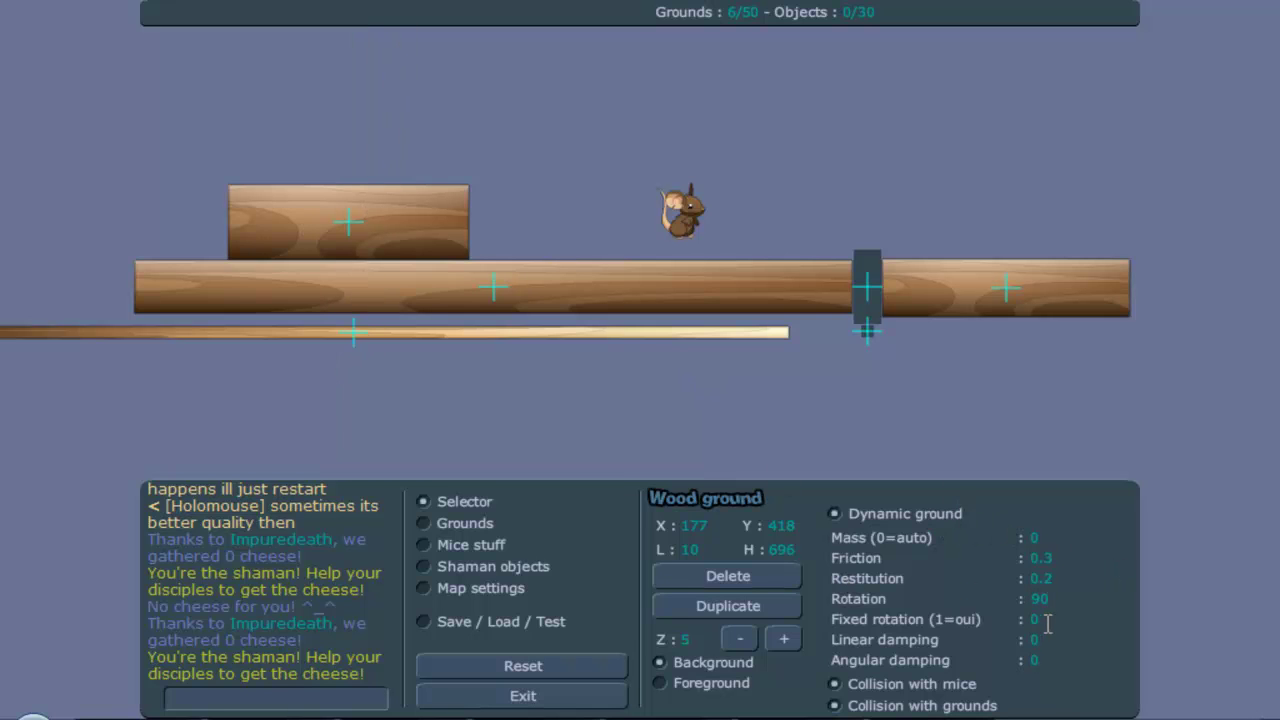
{"action": "double_click", "coordinate": [1047, 622]}
{"action": "type", "text": "1"}
{"action": "left_click_drag", "start_coordinate": [686, 334], "coordinate": [687, 353]}
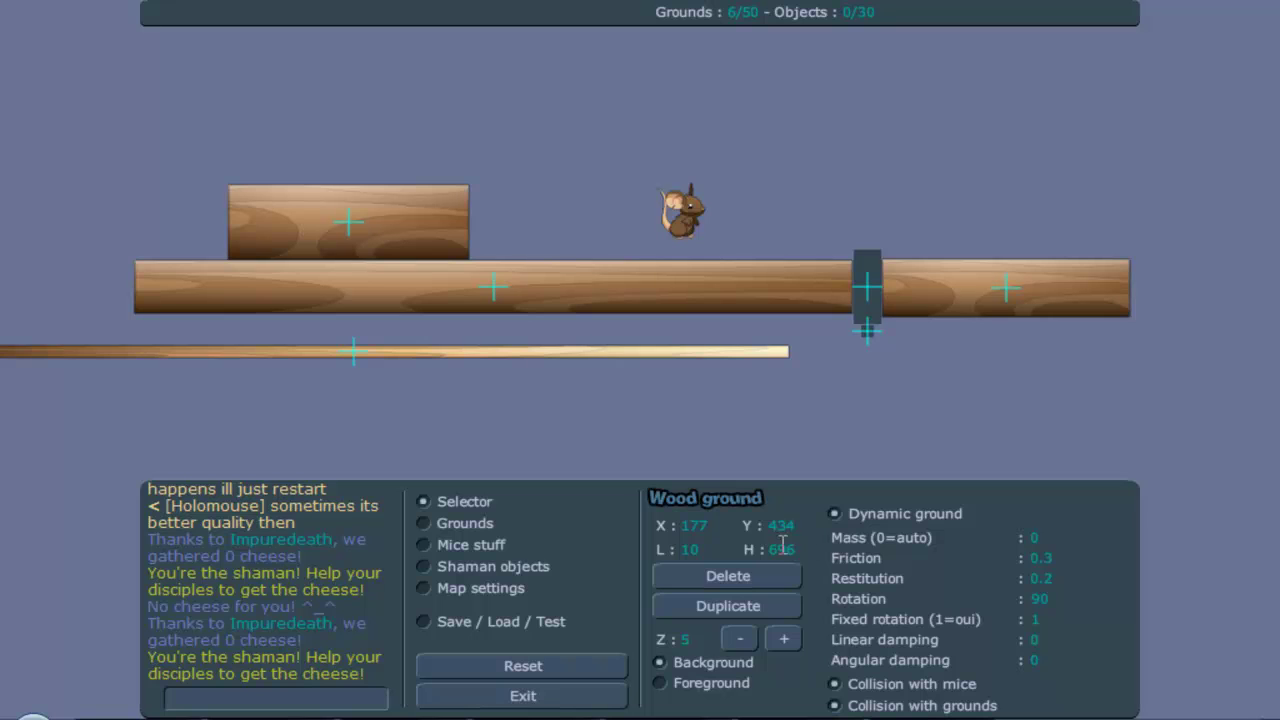
{"action": "left_click", "coordinate": [714, 578]}
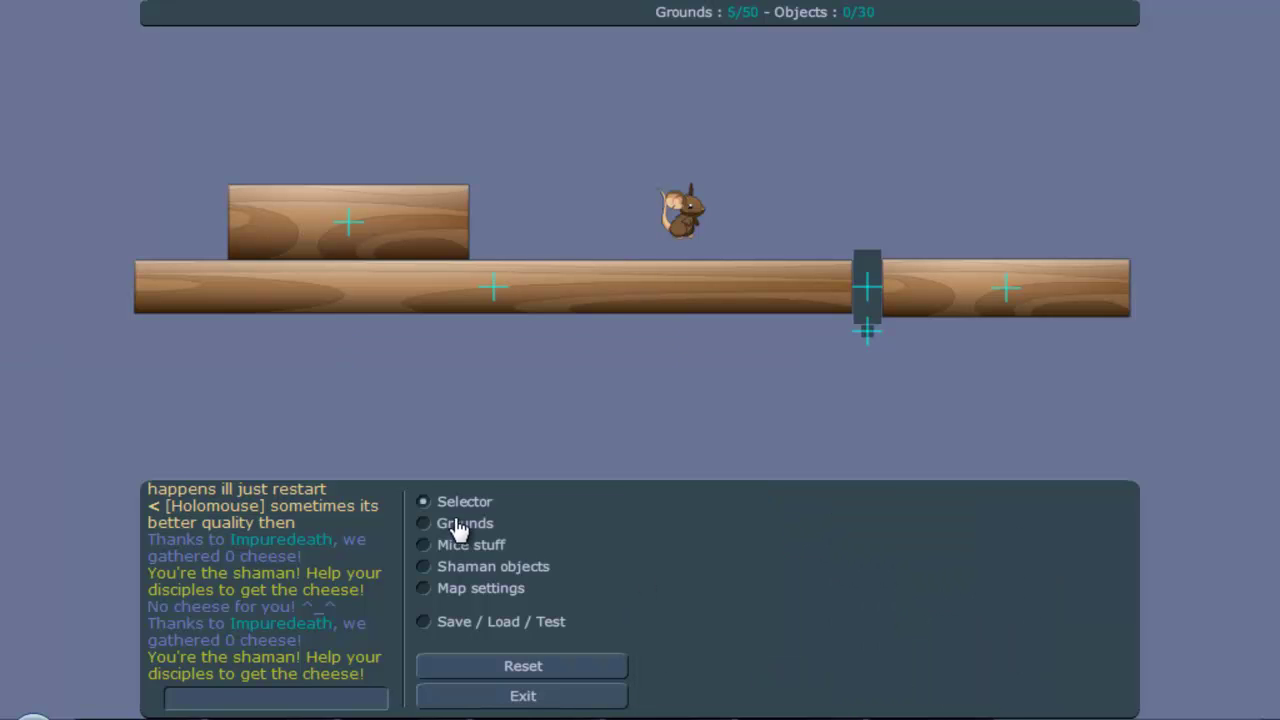
Draw a thin rectangle about 10 by 495 through the wood block and set its rotation to 90.
{"action": "left_click", "coordinate": [457, 527]}
{"action": "left_click", "coordinate": [980, 627]}
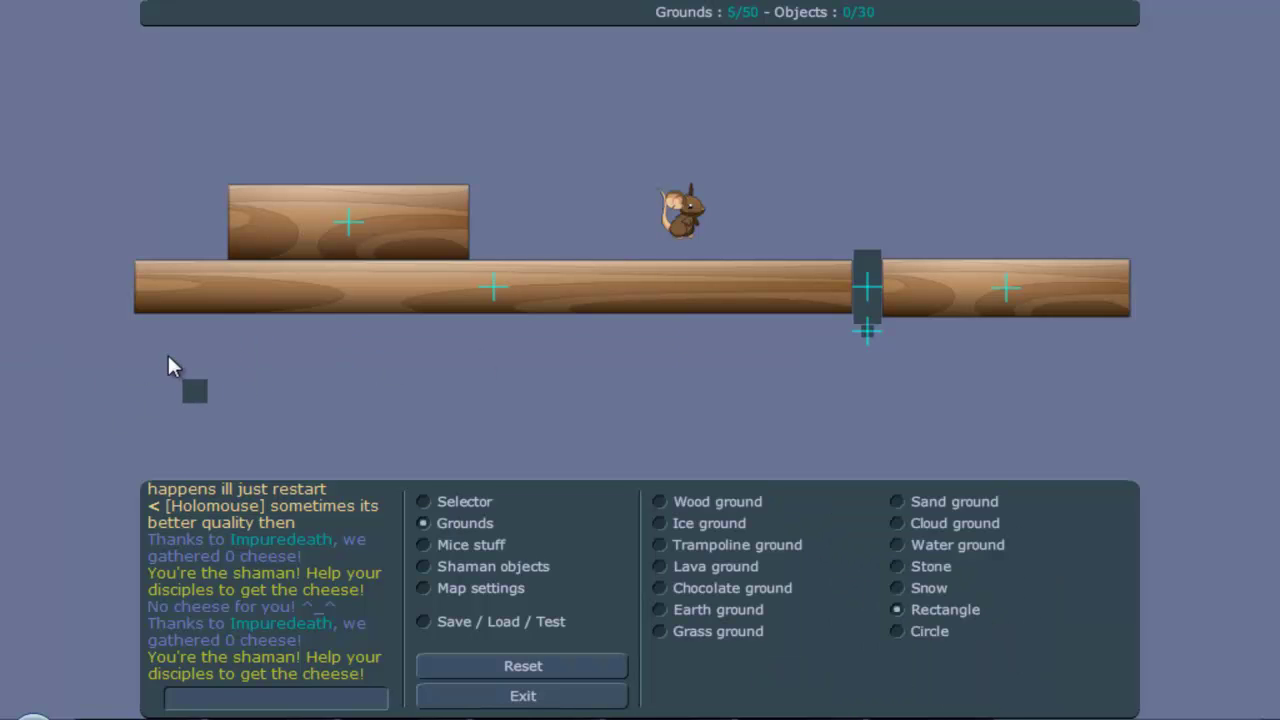
{"action": "left_click_drag", "start_coordinate": [346, 160], "coordinate": [354, 480]}
{"action": "left_click", "coordinate": [472, 503]}
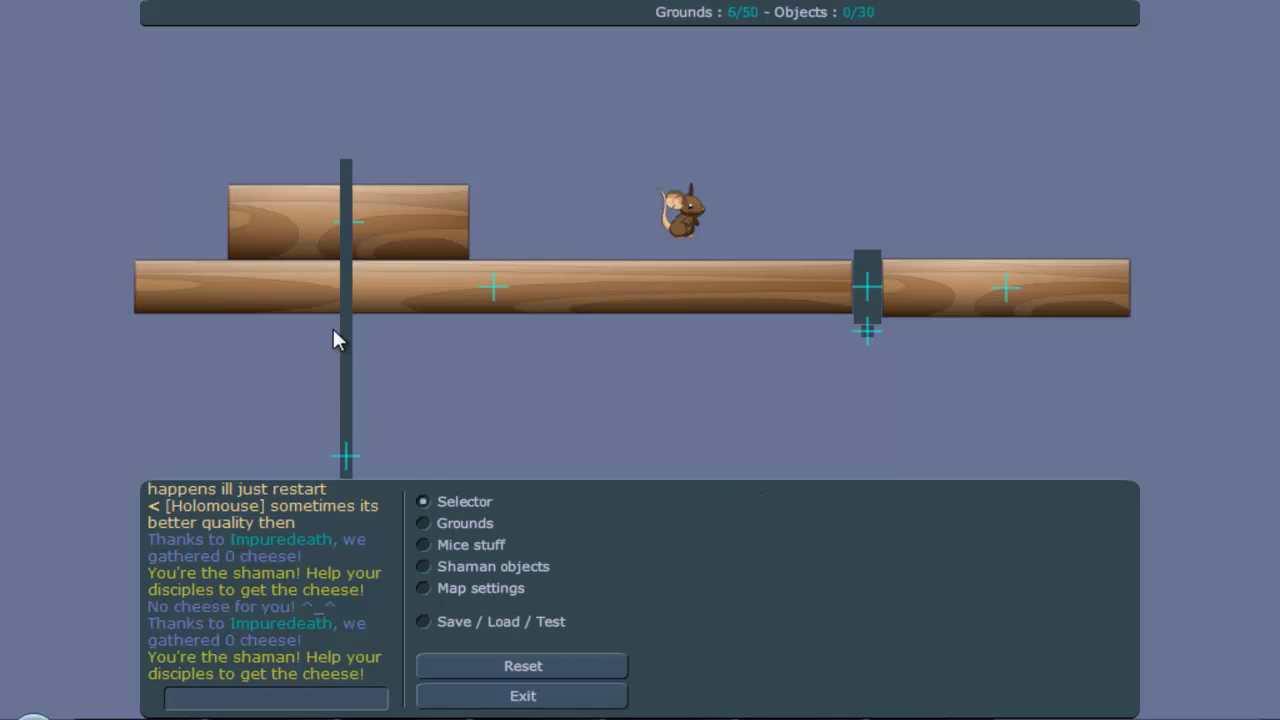
{"action": "left_click", "coordinate": [346, 346]}
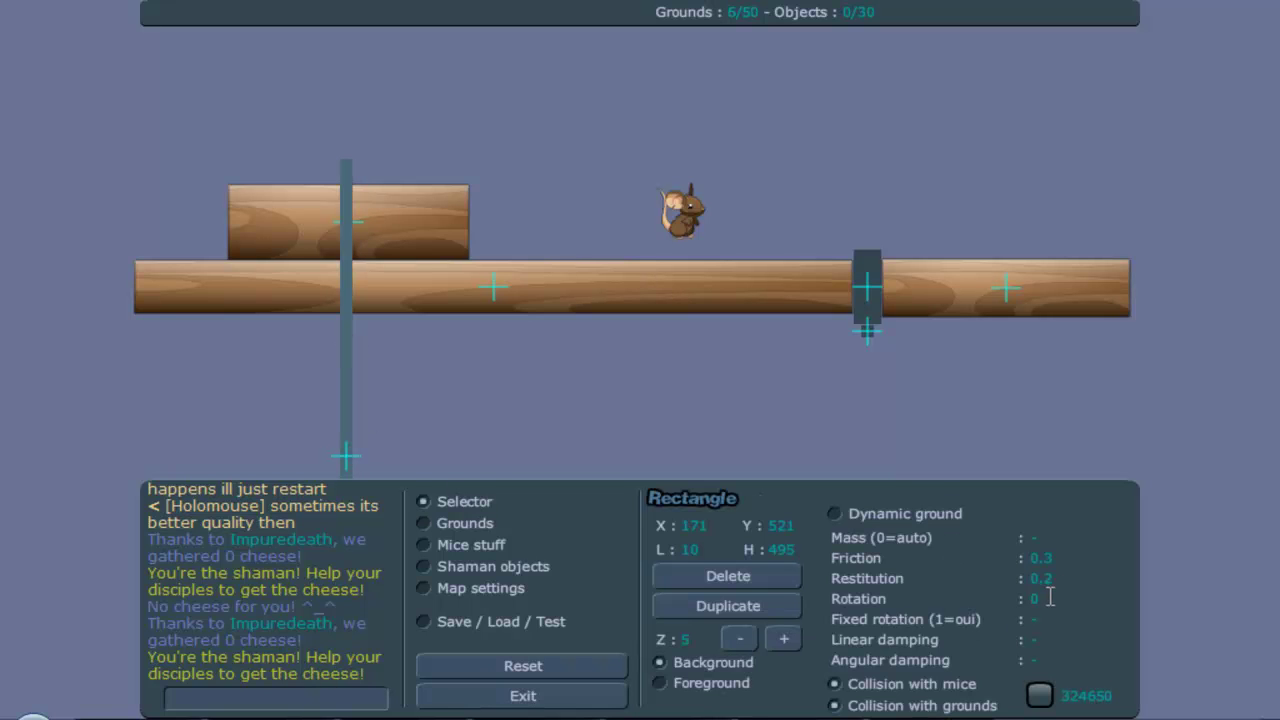
{"action": "type", "text": "90"}
{"action": "key", "text": "Return"}
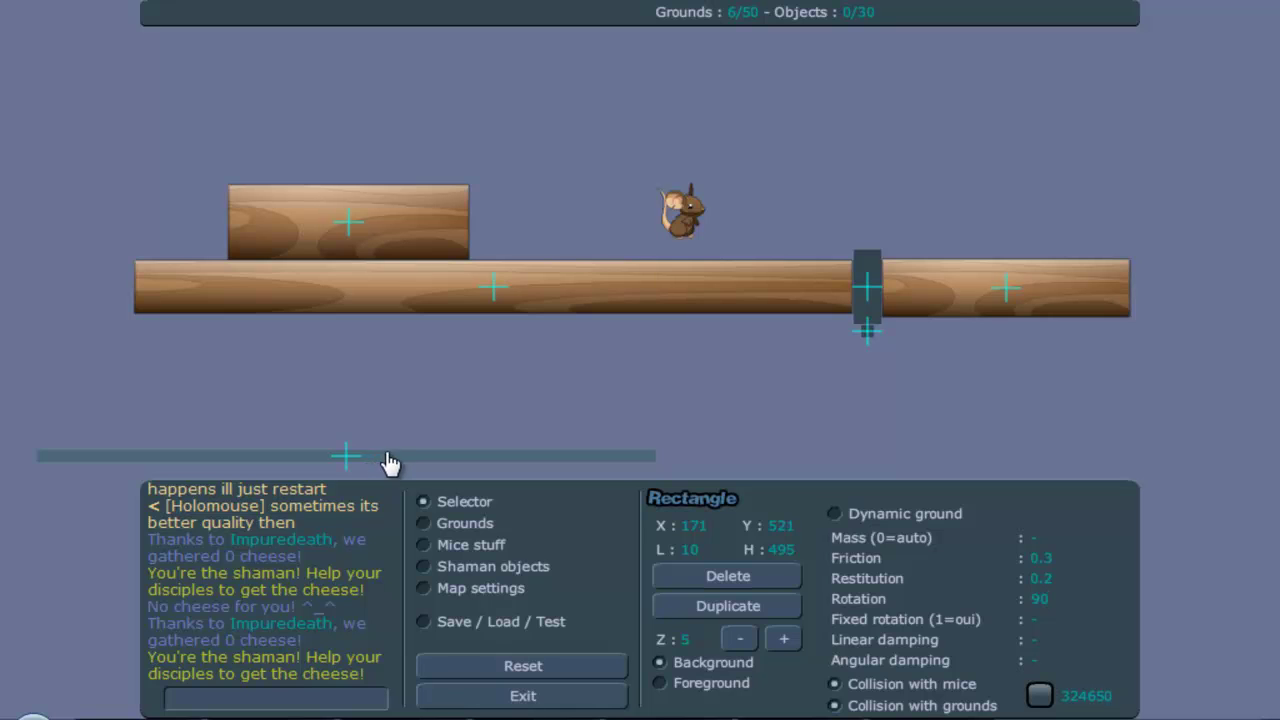
Move the thin rectangle just below the floor to about X 254, Y 429, and set its height to 795.
{"action": "left_click_drag", "start_coordinate": [392, 455], "coordinate": [395, 357]}
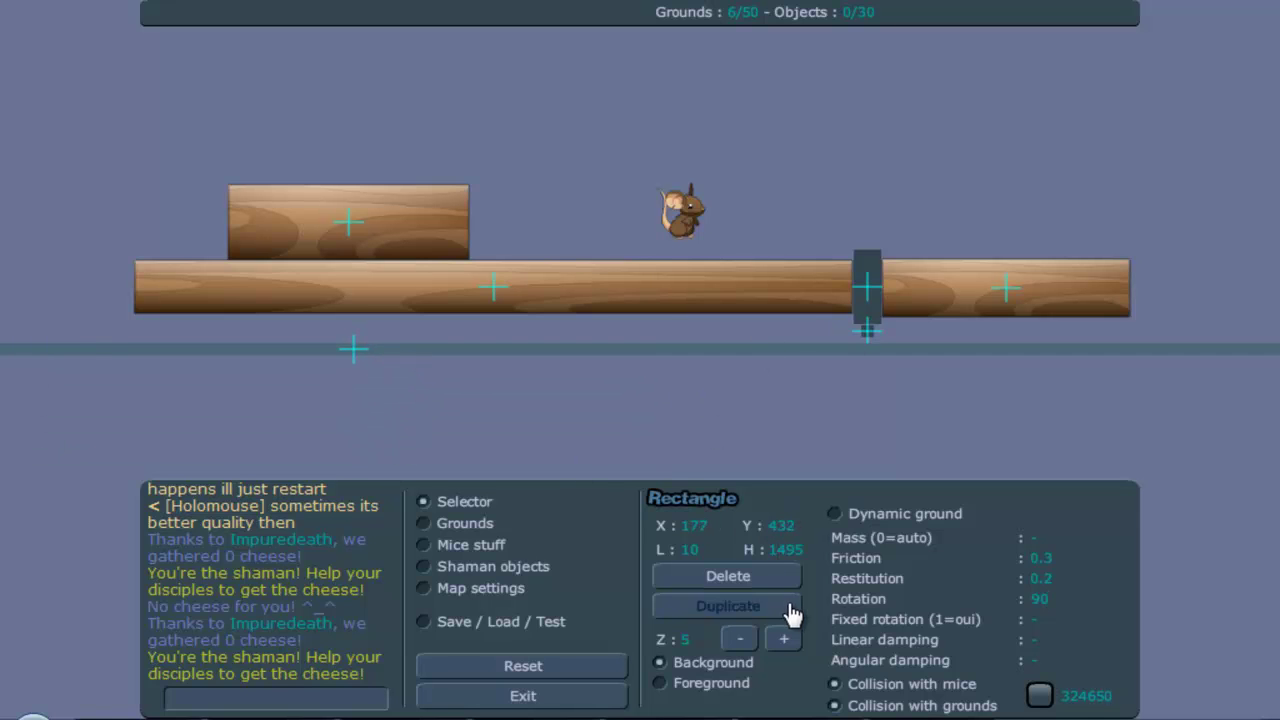
{"action": "left_click_drag", "start_coordinate": [786, 549], "coordinate": [693, 549]}
{"action": "type", "text": "7"}
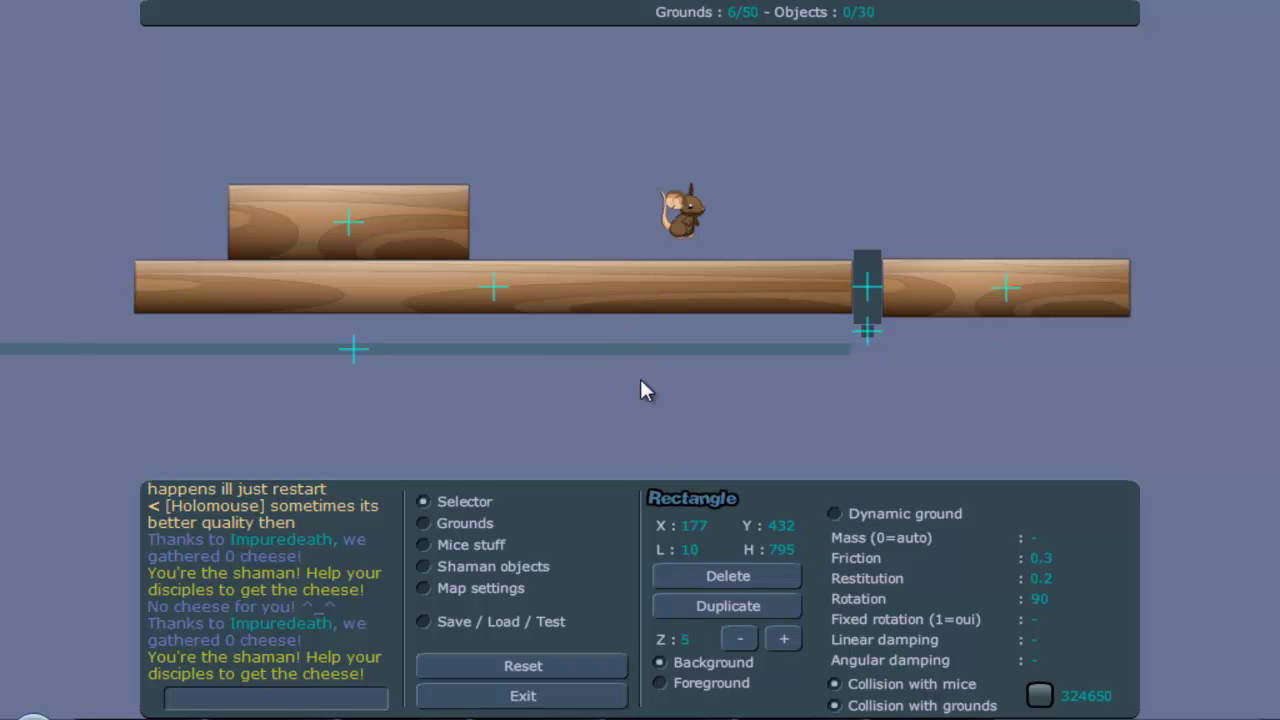
{"action": "left_click_drag", "start_coordinate": [609, 357], "coordinate": [700, 354]}
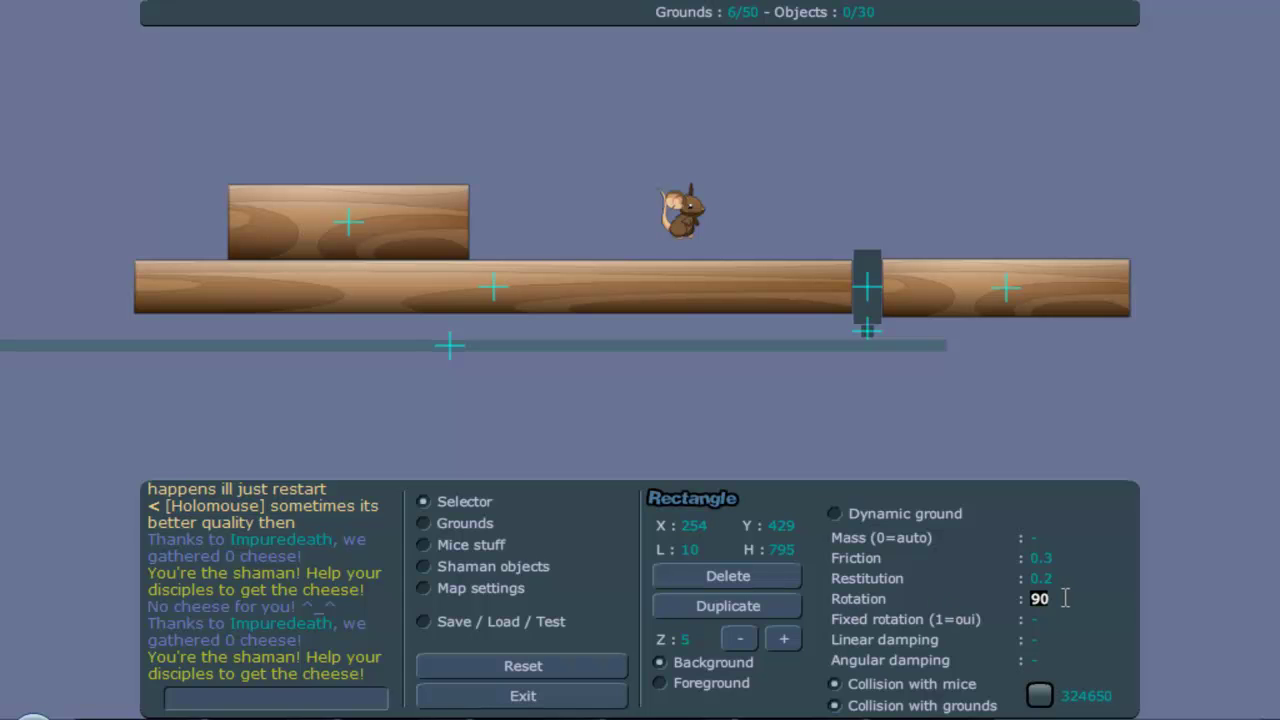
Set the long rectangle's rotation to 0 and place a green nail where it crosses the wood block.
{"action": "key", "text": "Return"}
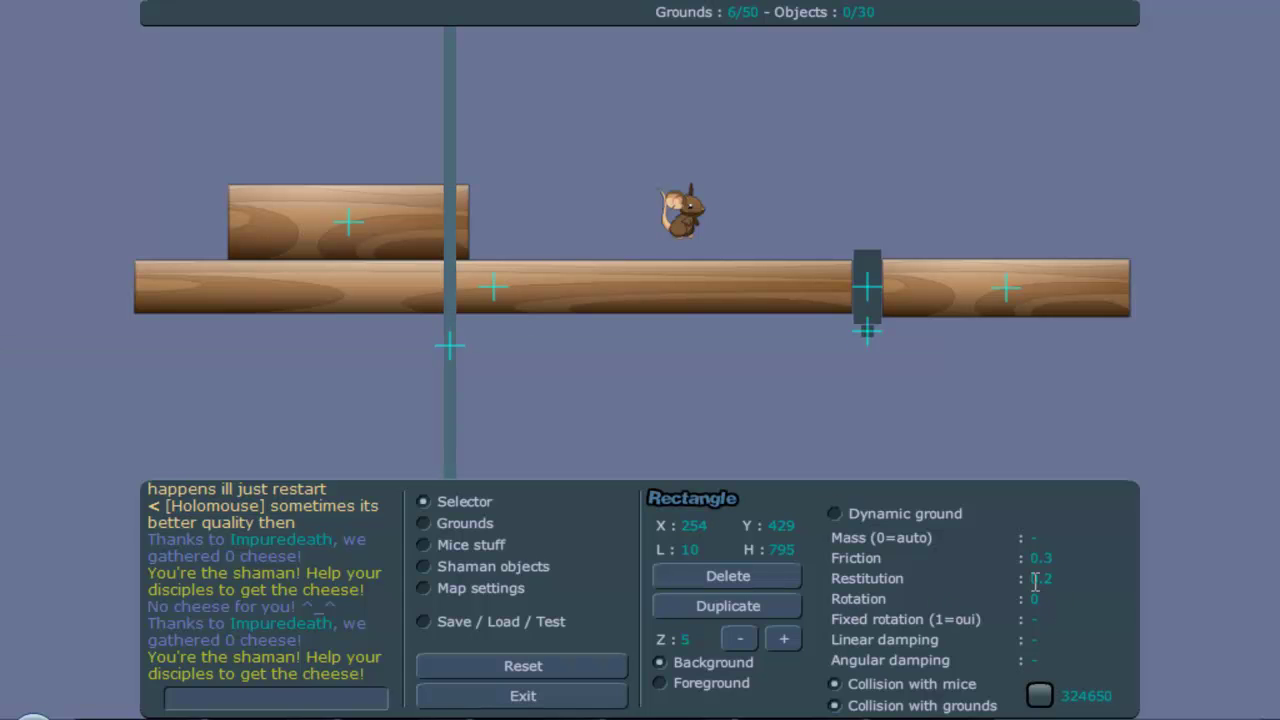
{"action": "left_click", "coordinate": [540, 567]}
{"action": "left_click", "coordinate": [905, 545]}
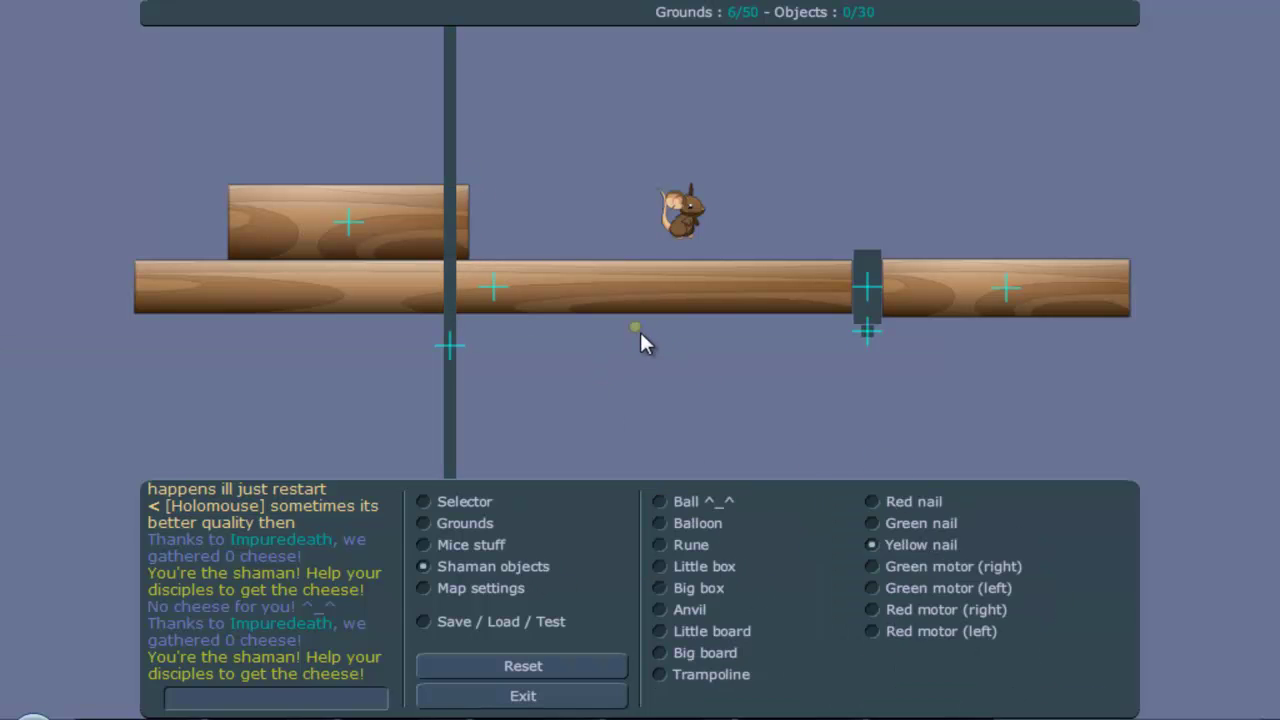
{"action": "left_click", "coordinate": [912, 525]}
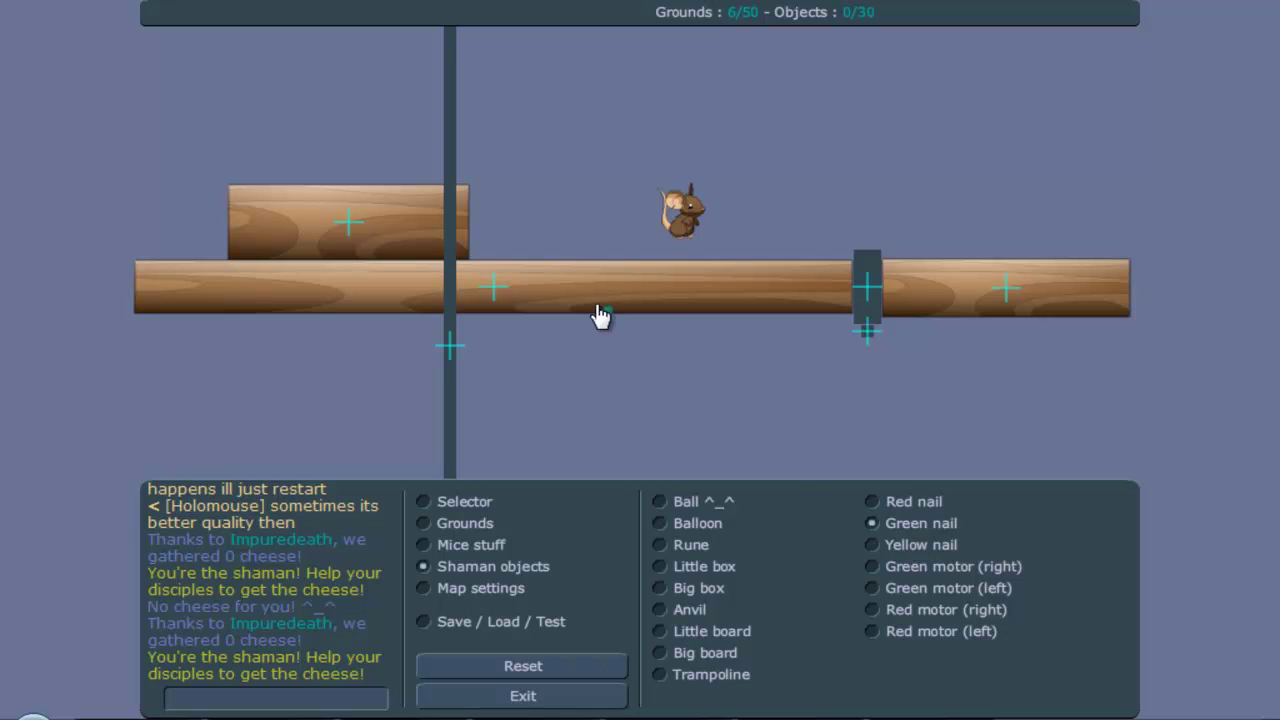
{"action": "left_click", "coordinate": [450, 221]}
{"action": "left_click", "coordinate": [480, 501]}
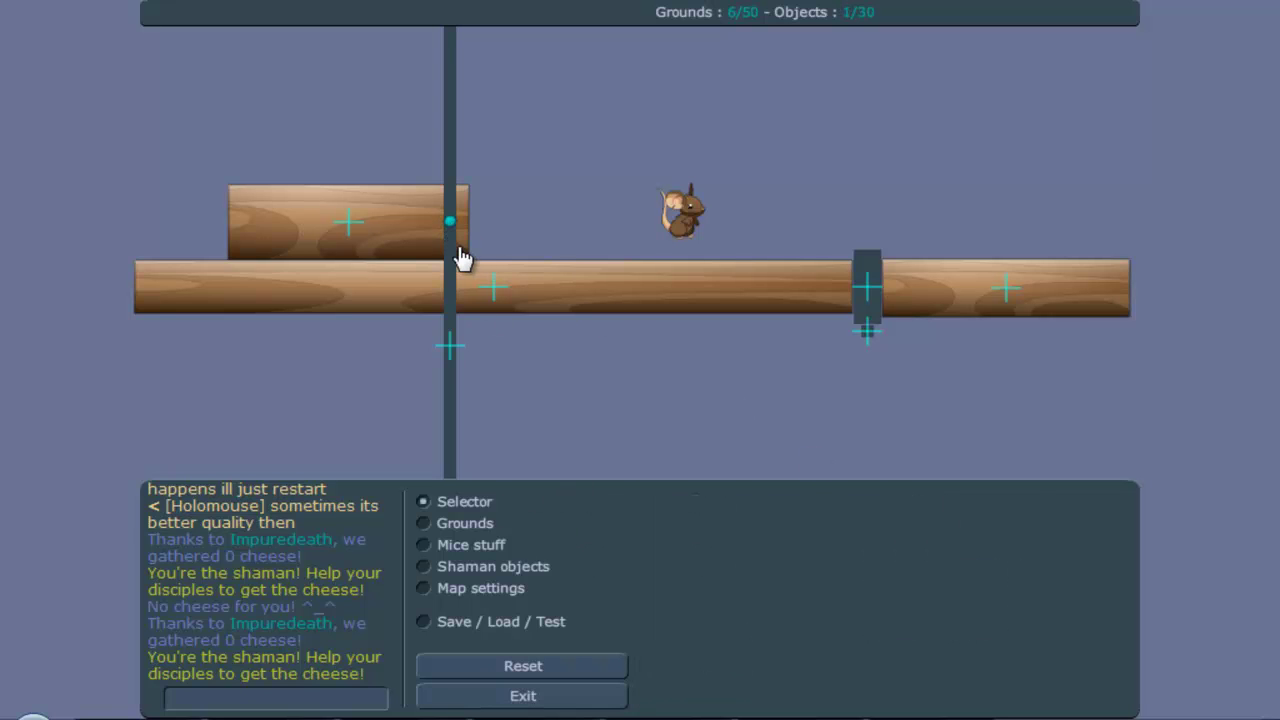
Rotate the long rectangle back to 90 so it lies flat under the floor.
{"action": "left_click", "coordinate": [460, 257]}
{"action": "left_click", "coordinate": [458, 258]}
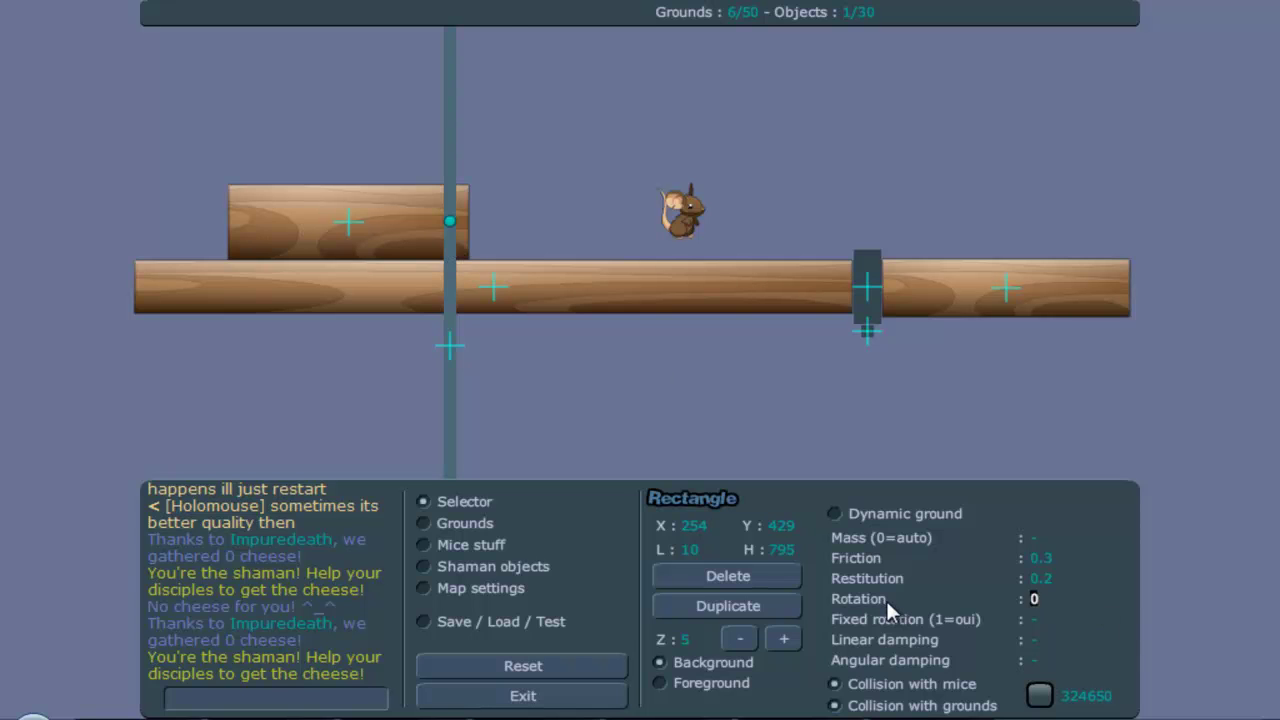
{"action": "type", "text": "90"}
{"action": "key", "text": "Return"}
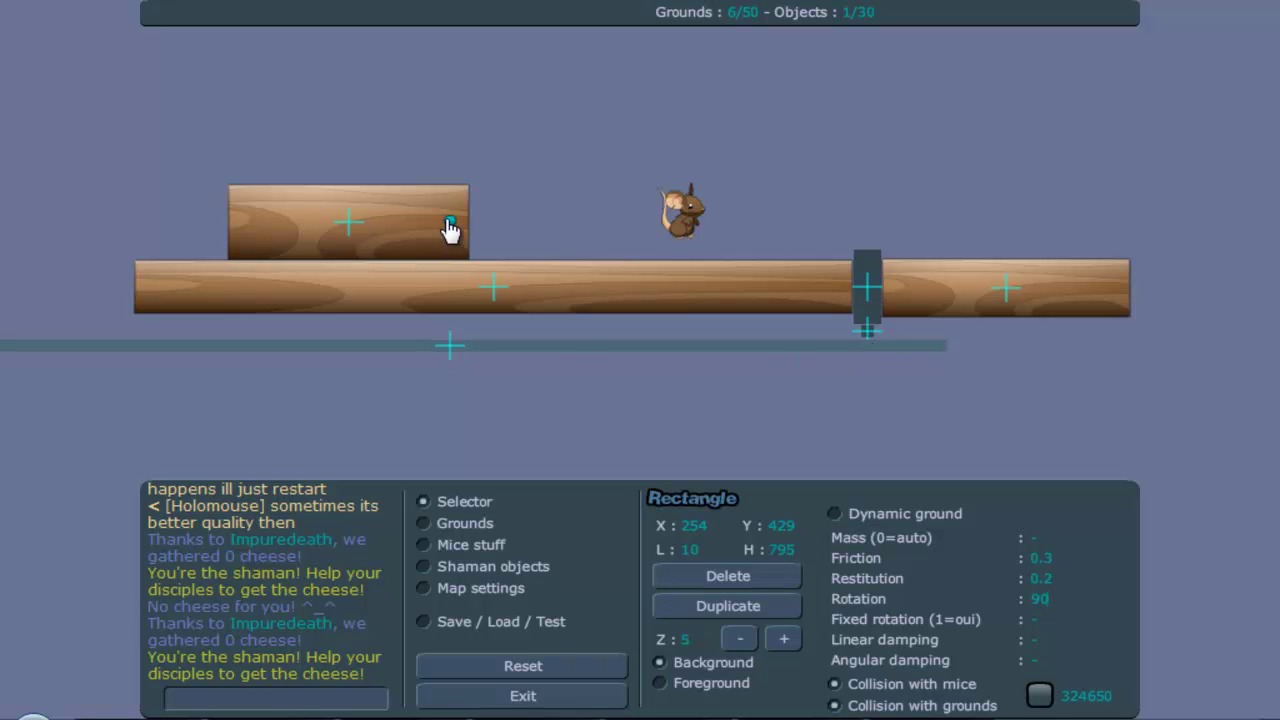
Run a brief map test, then make the long rectangle a dynamic ground with fixed rotation 1.
{"action": "left_click", "coordinate": [519, 624]}
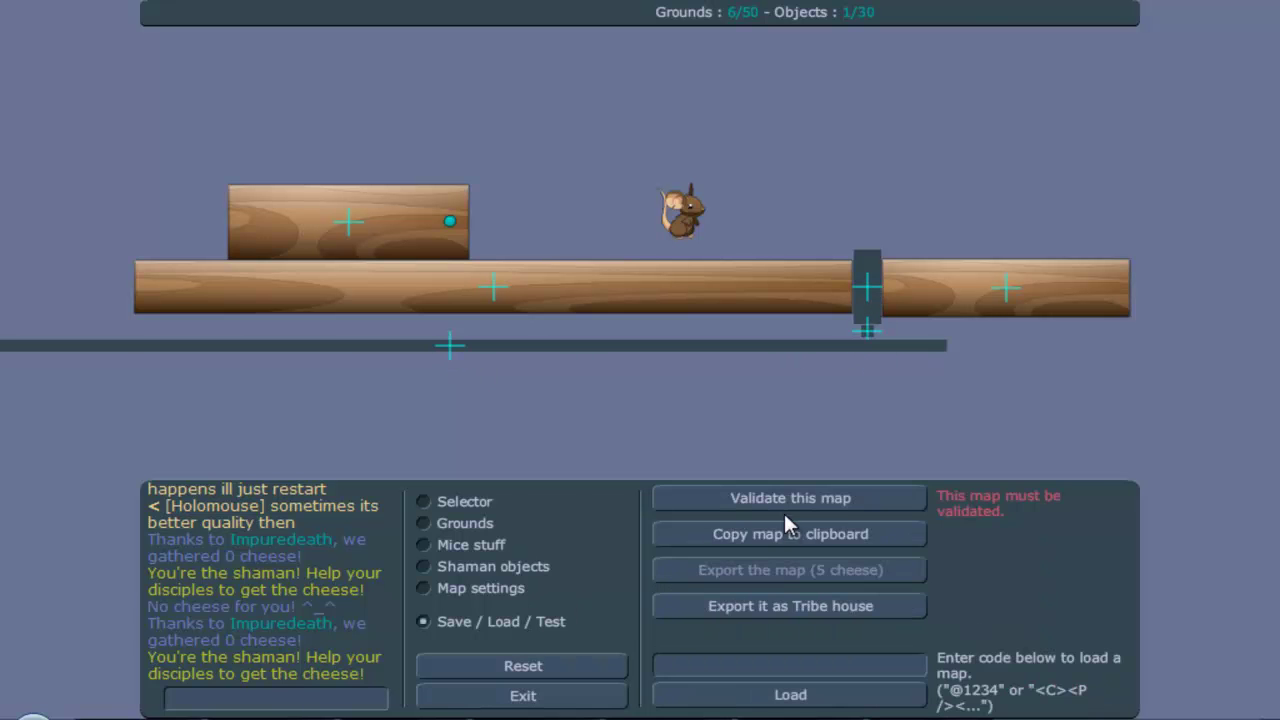
{"action": "left_click", "coordinate": [783, 510]}
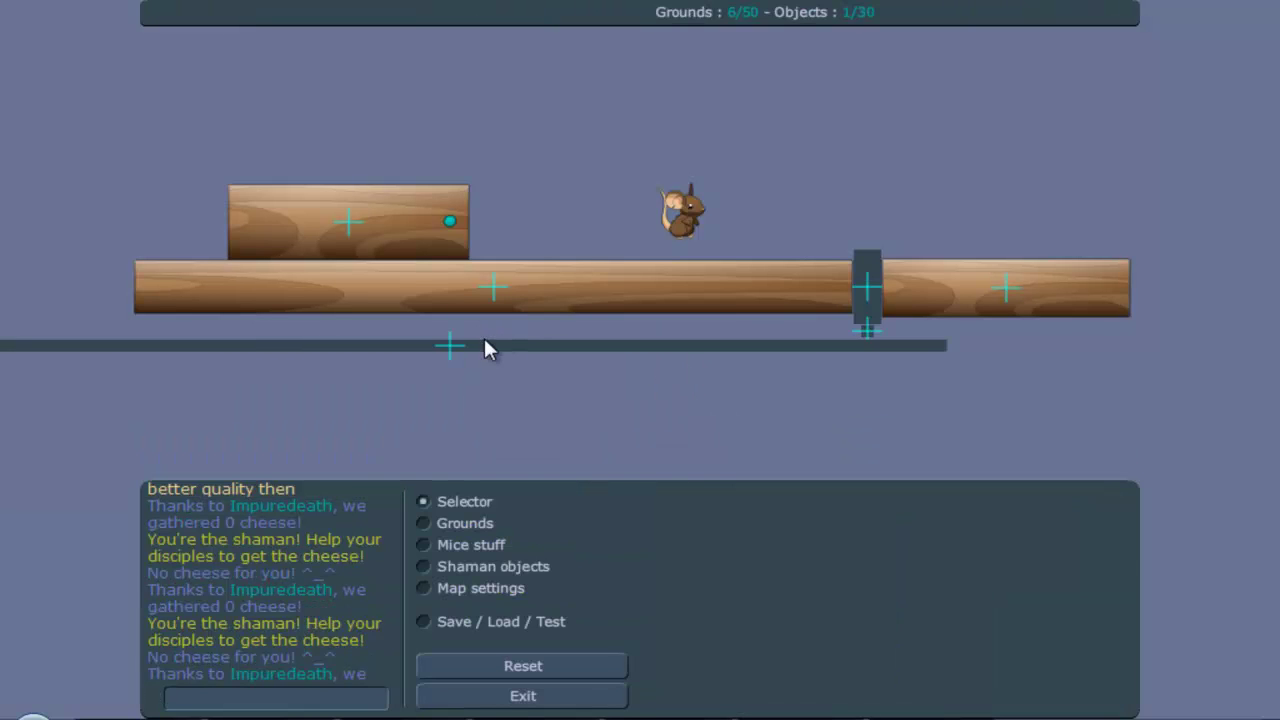
{"action": "left_click", "coordinate": [484, 343]}
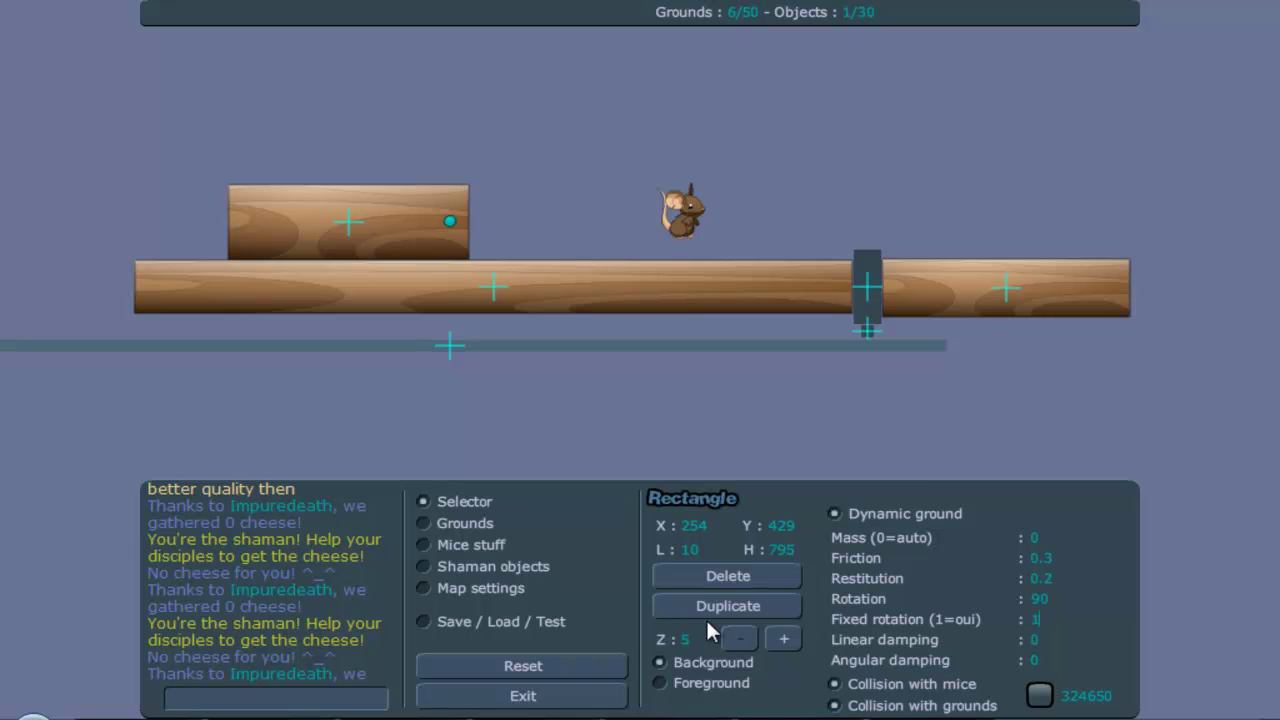
Test the map by jumping the mouse onto the gap block and running back along the floor, and return to the editor.
{"action": "left_click", "coordinate": [555, 623]}
{"action": "left_click", "coordinate": [812, 508]}
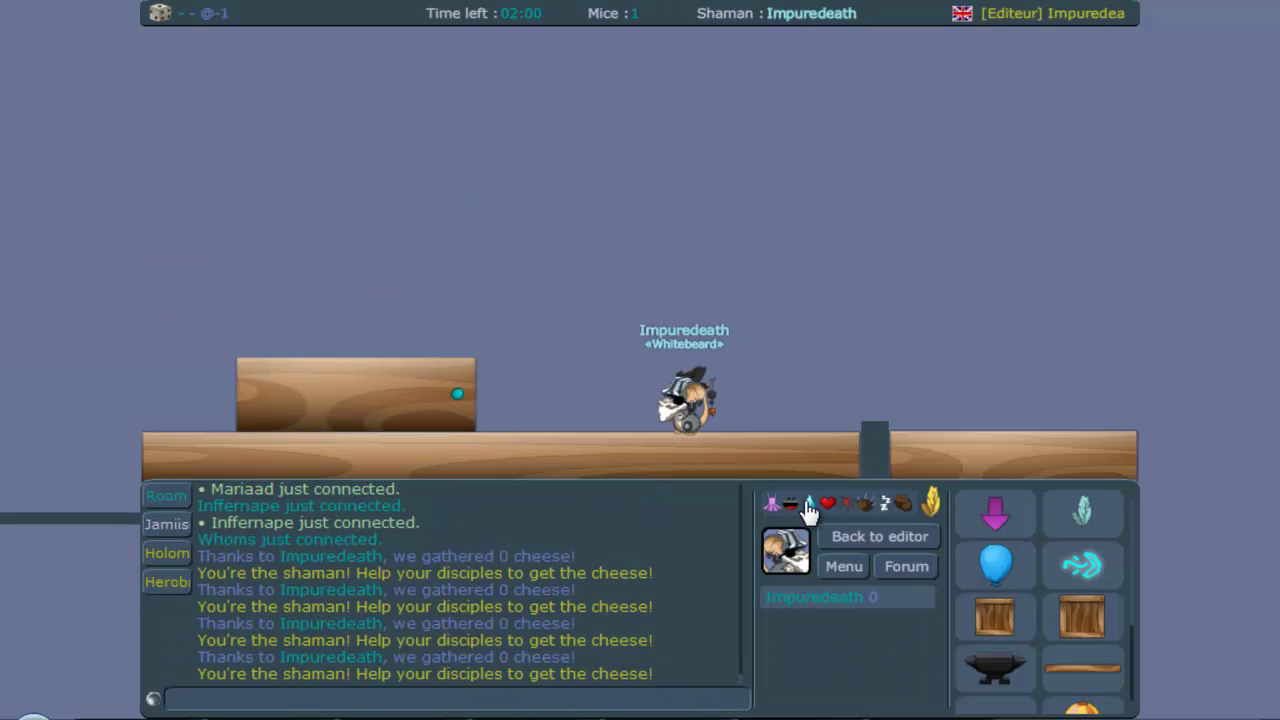
{"action": "key", "text": "Right"}
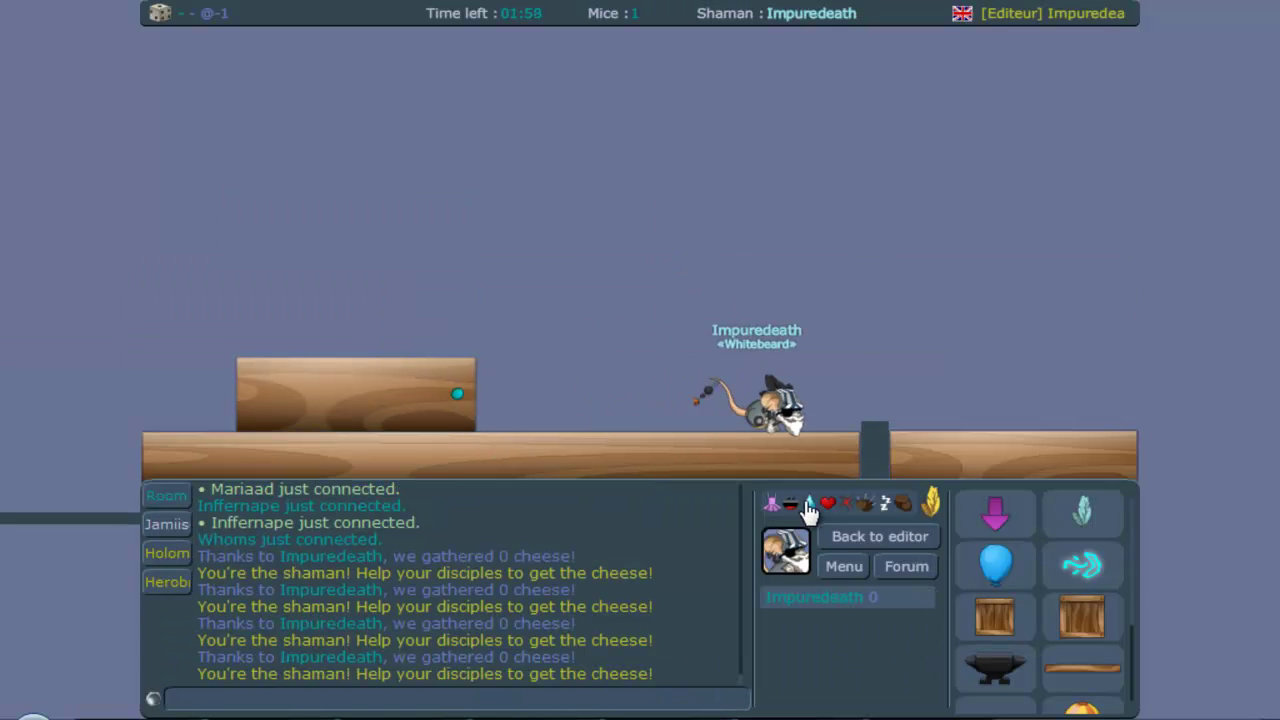
{"action": "key", "text": "Up"}
{"action": "key", "text": "Right"}
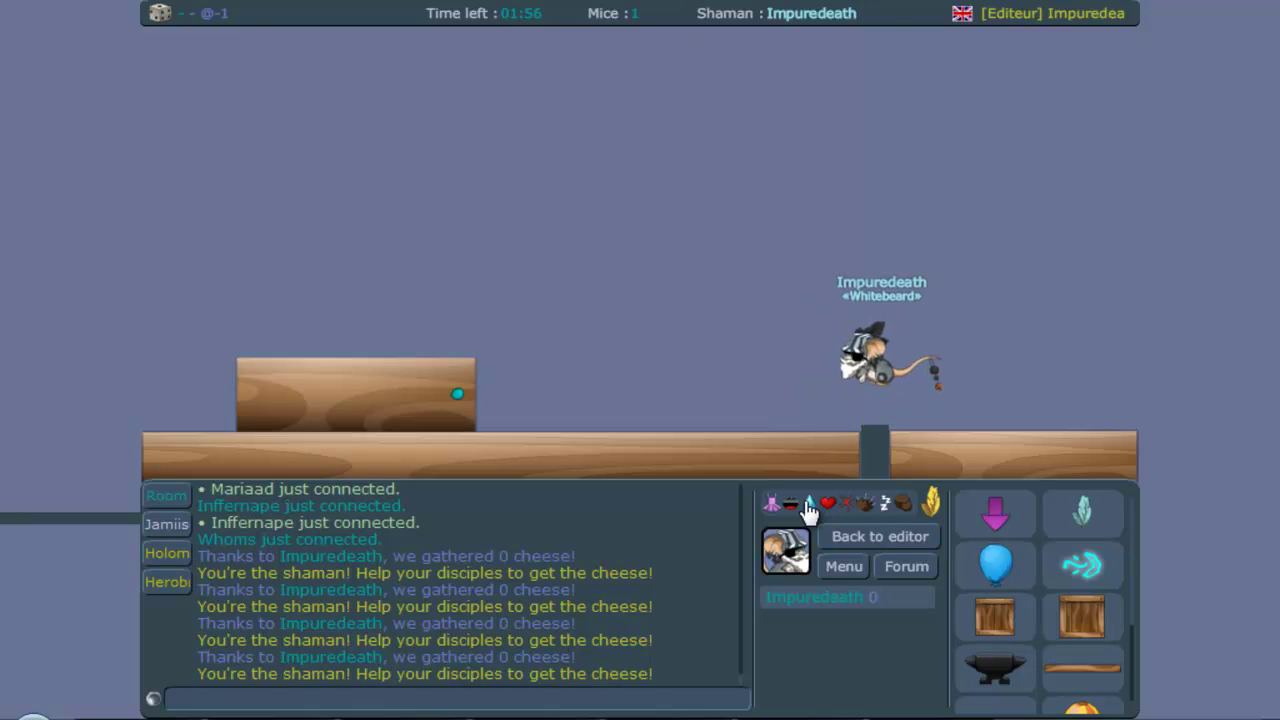
{"action": "key", "text": "Left"}
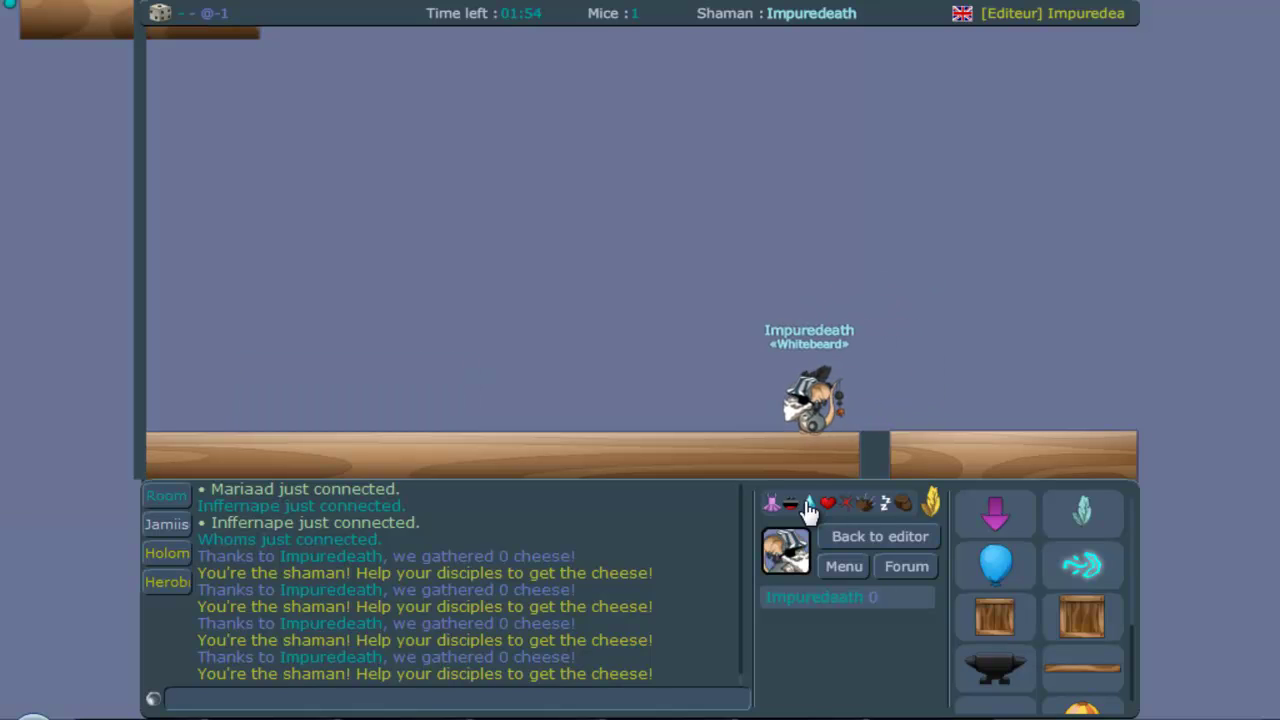
{"action": "key", "text": "Left"}
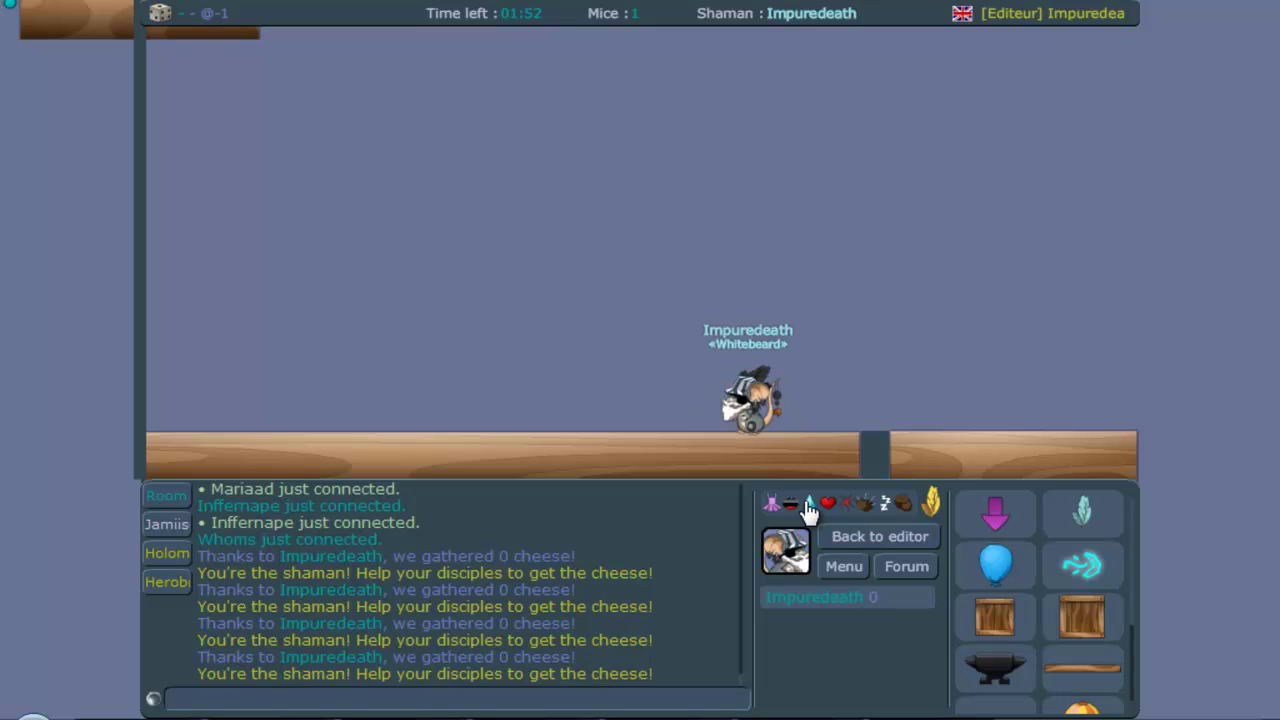
{"action": "key", "text": "Left"}
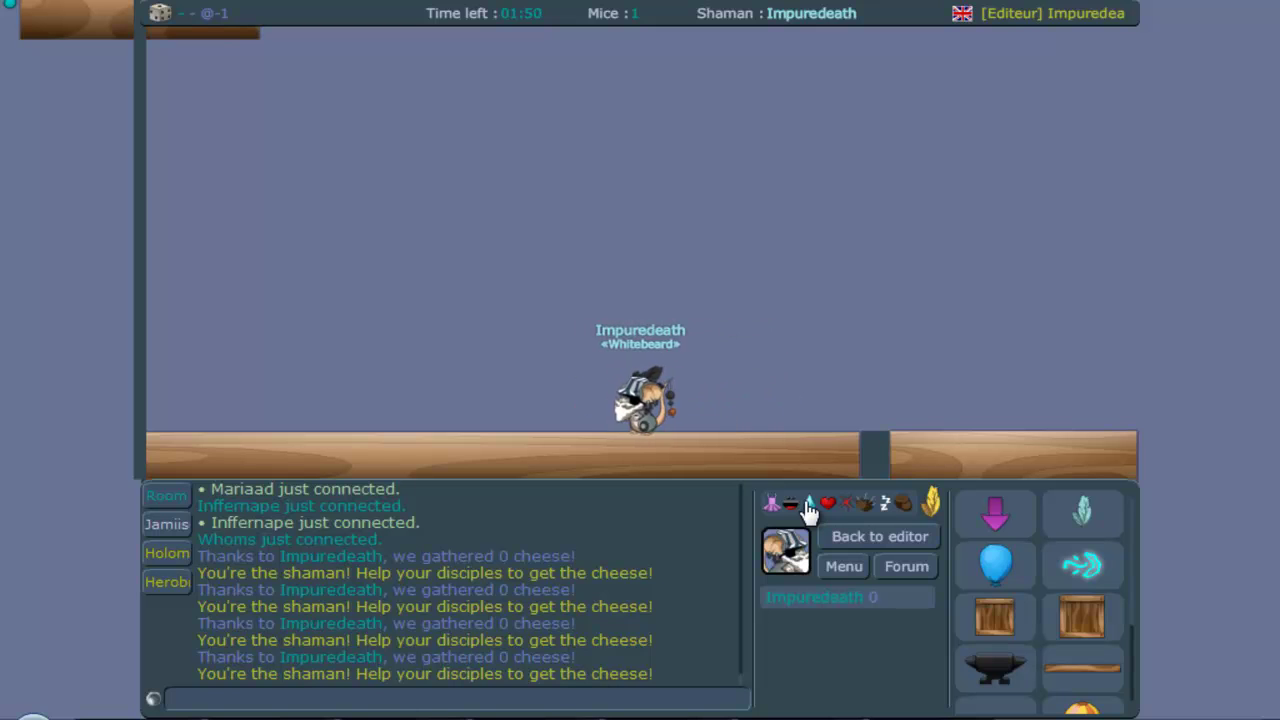
{"action": "left_click", "coordinate": [832, 530]}
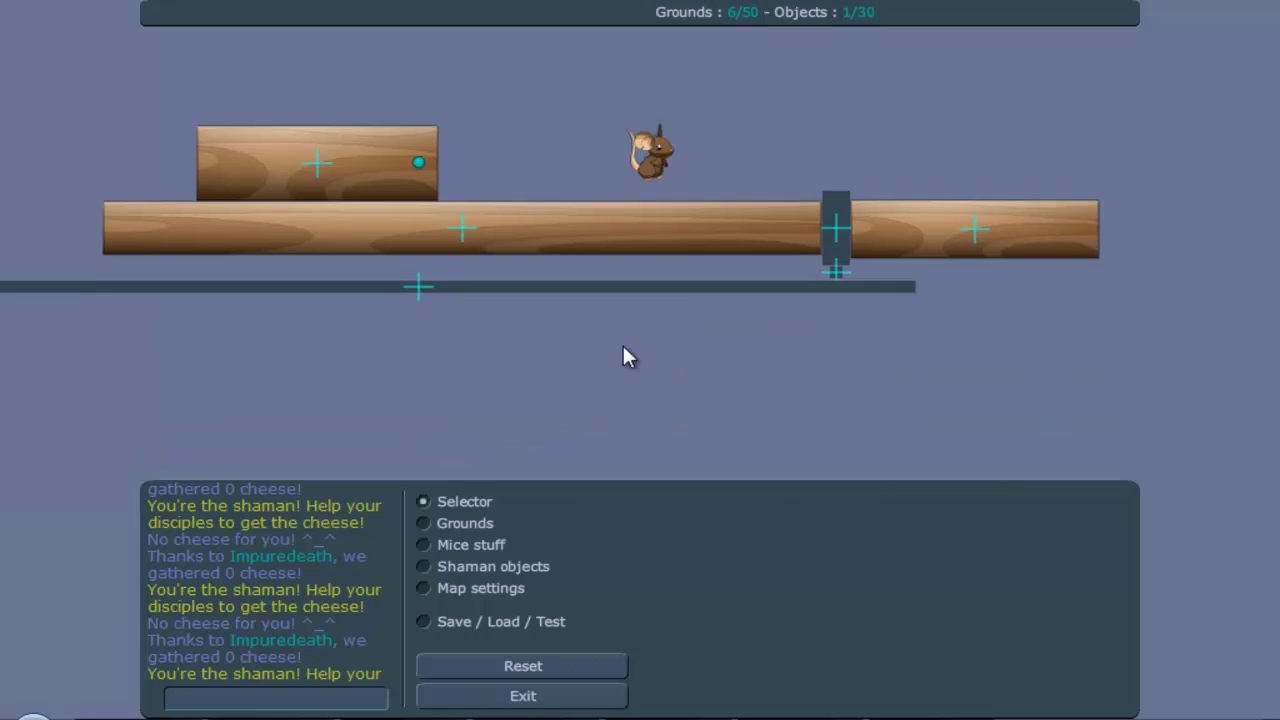
{"action": "left_click", "coordinate": [760, 288]}
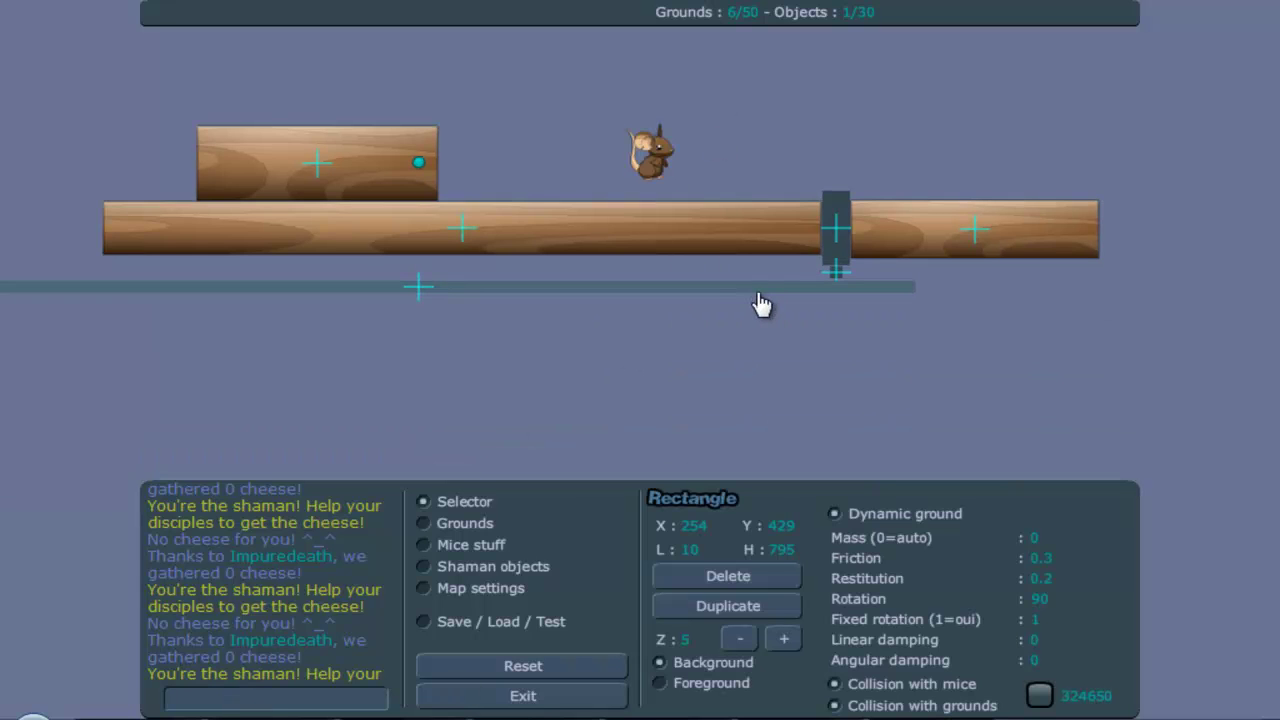
{"action": "left_click", "coordinate": [842, 255]}
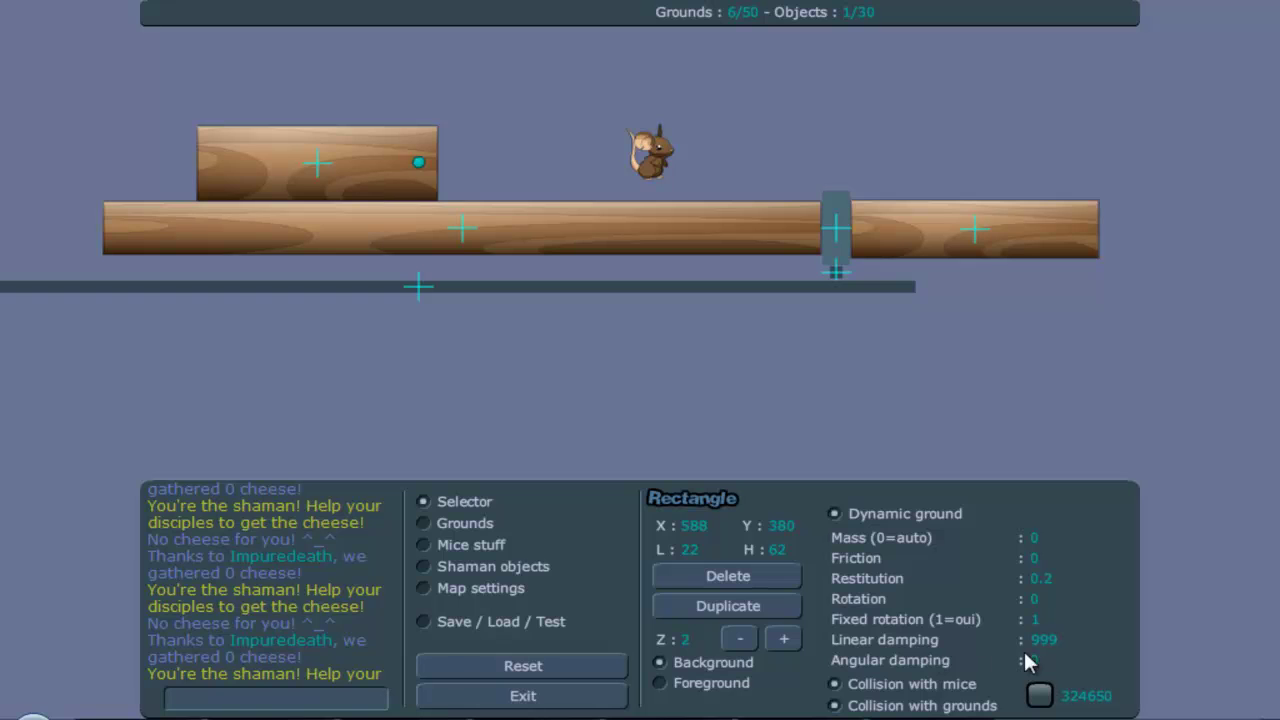
Draw a grass ground about 798 long and 80 high over the floor, the gap block and the long rectangle.
{"action": "left_click", "coordinate": [480, 524]}
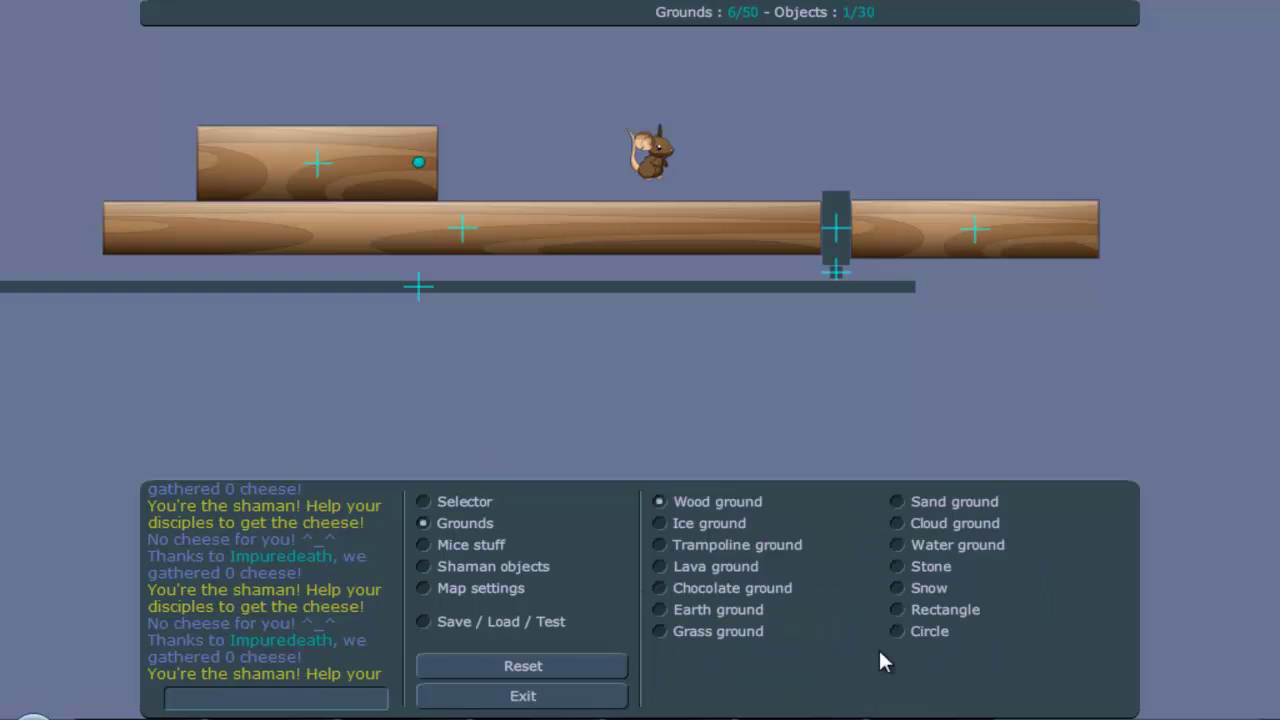
{"action": "left_click", "coordinate": [694, 634]}
{"action": "left_click_drag", "start_coordinate": [105, 205], "coordinate": [260, 260]}
{"action": "left_click_drag", "start_coordinate": [482, 298], "coordinate": [1099, 298]}
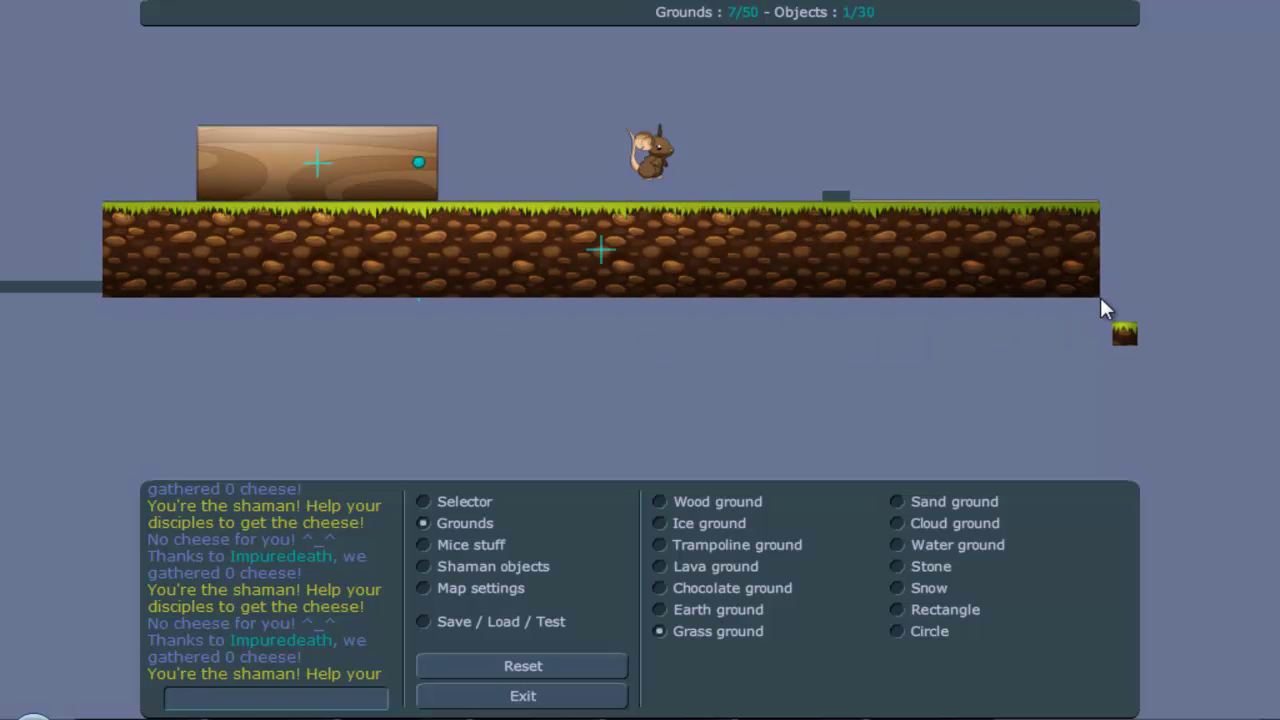
Nudge the wood ground beyond the gap block down slightly so its top sits level with the grass surface.
{"action": "left_click", "coordinate": [465, 502]}
{"action": "left_click", "coordinate": [976, 201]}
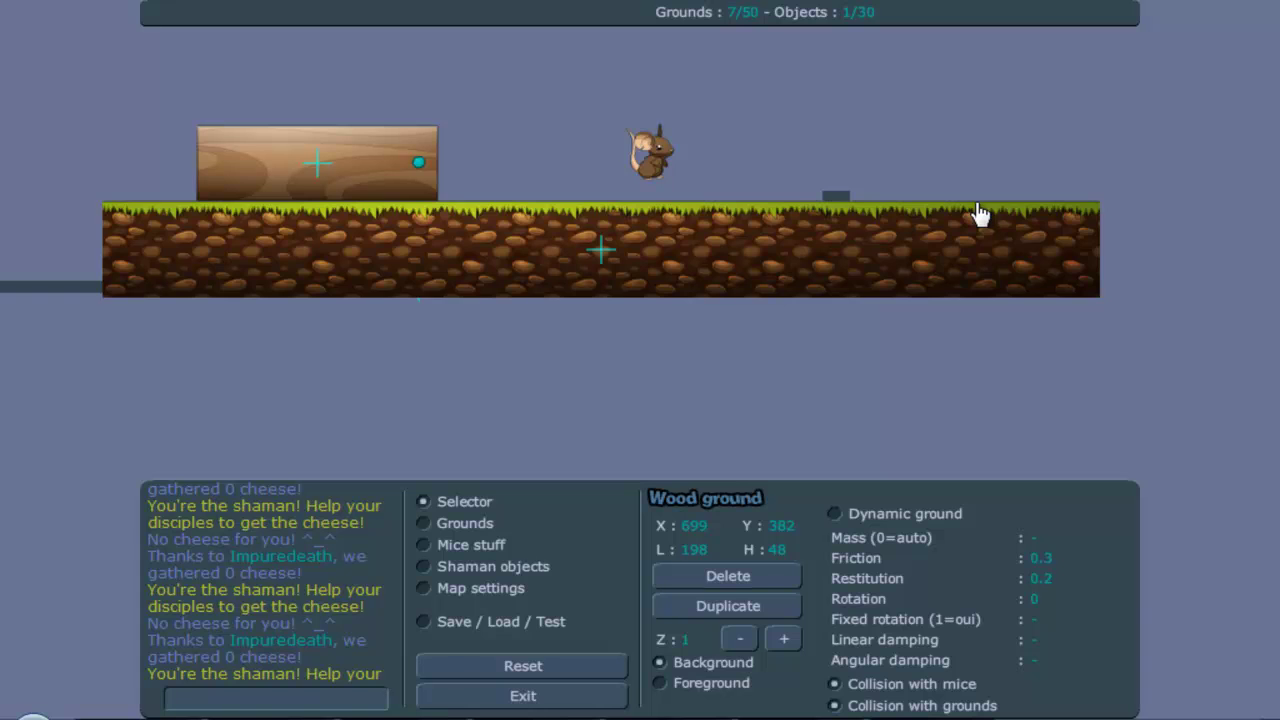
{"action": "left_click", "coordinate": [847, 199]}
Turn off collision with grounds for the grass ground.
{"action": "left_click", "coordinate": [846, 258]}
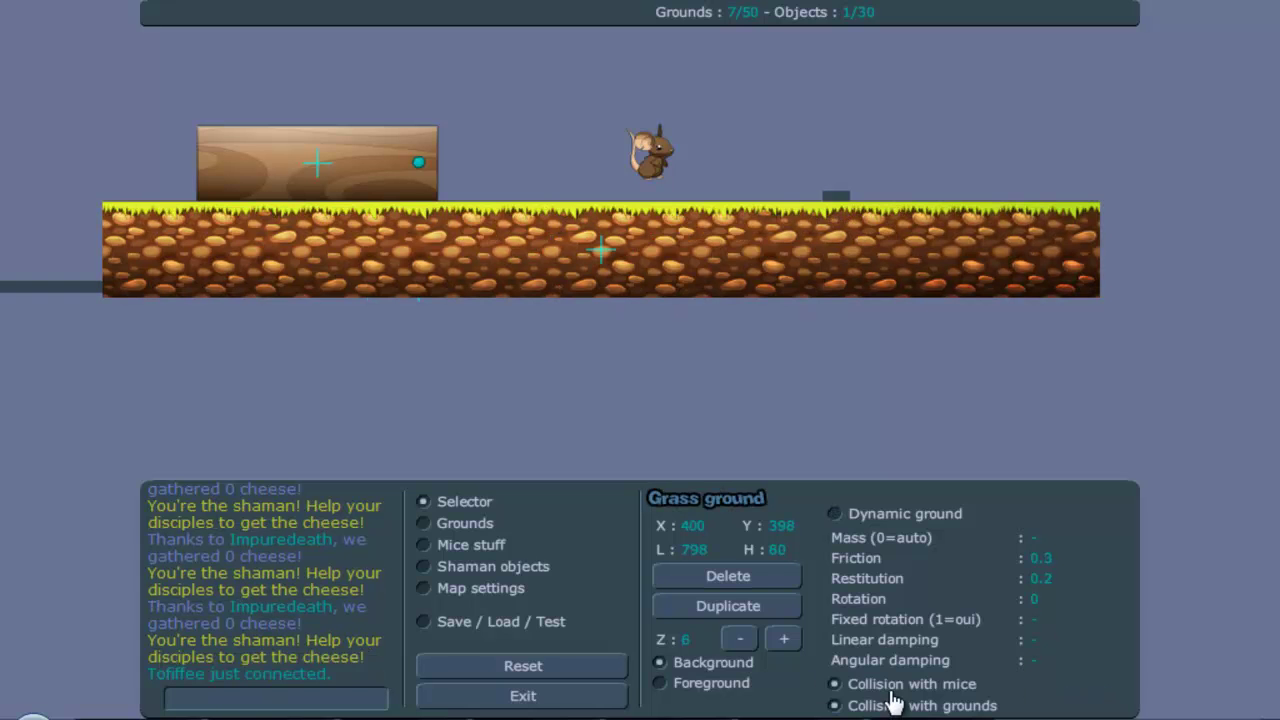
{"action": "left_click", "coordinate": [929, 708]}
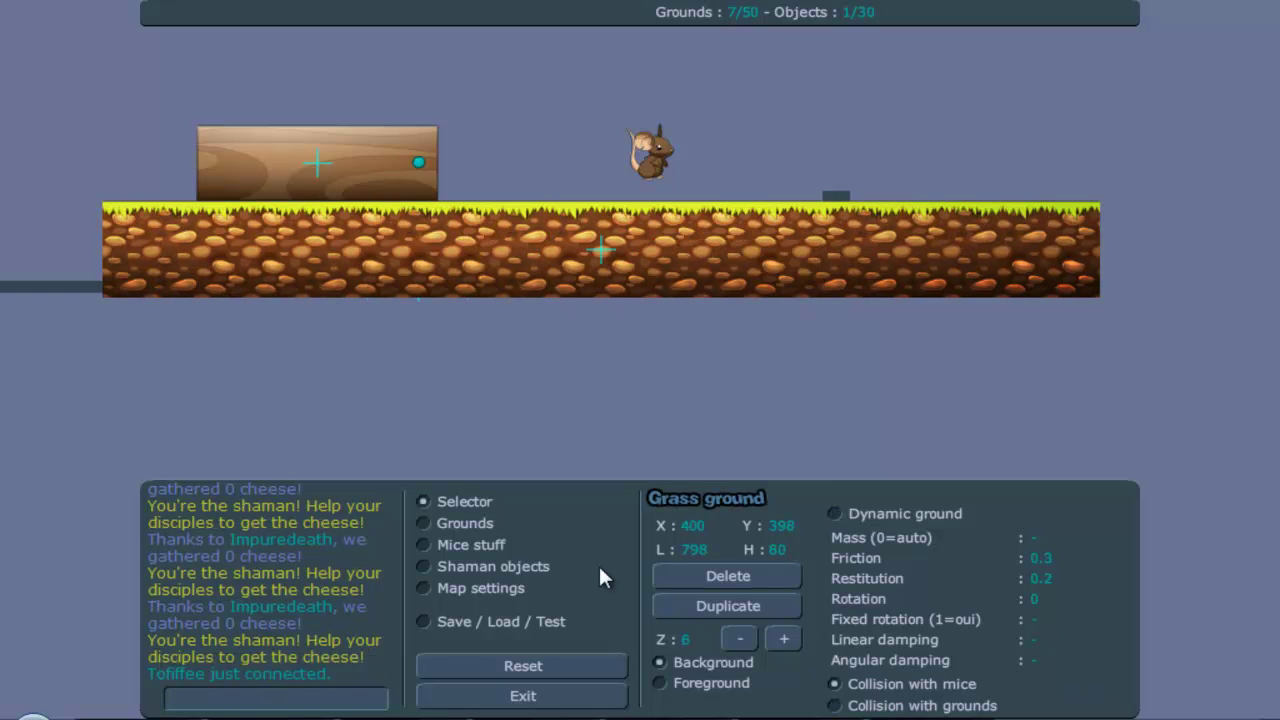
Test the map with the grass cover by running the mouse onto the gap block and back, and return to the editor.
{"action": "left_click", "coordinate": [453, 622]}
{"action": "left_click", "coordinate": [820, 503]}
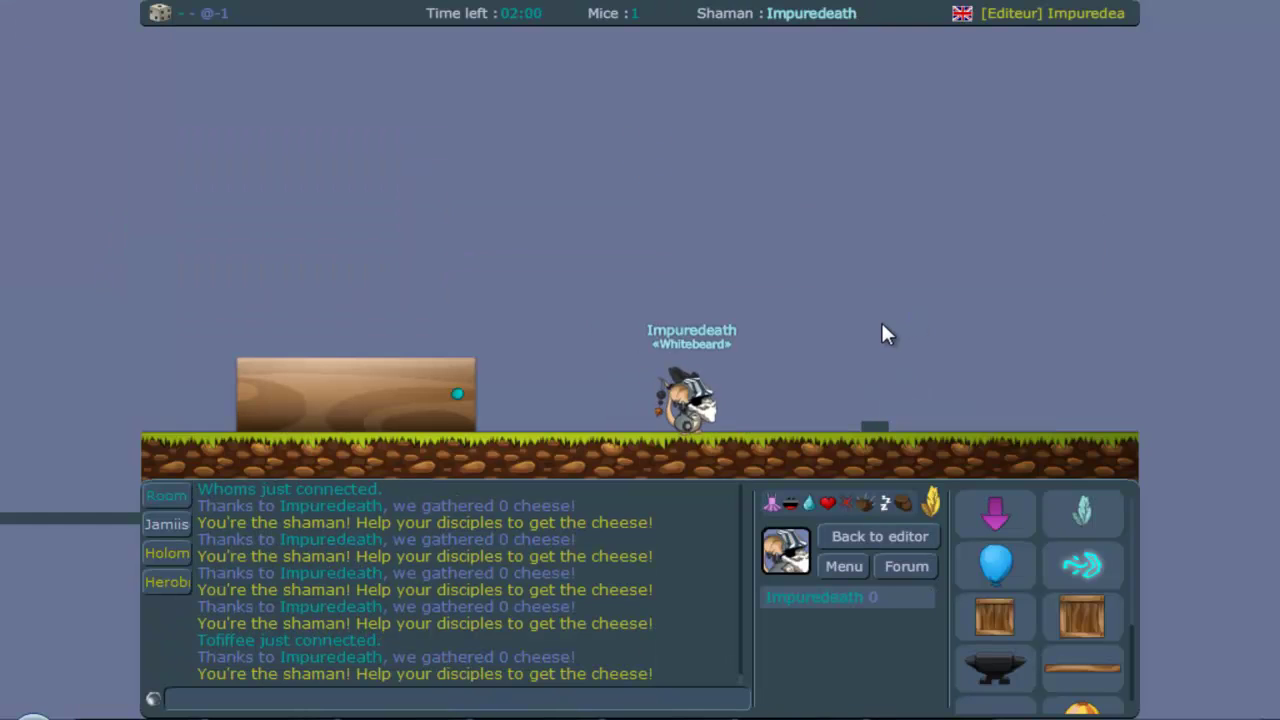
{"action": "key", "text": "Right"}
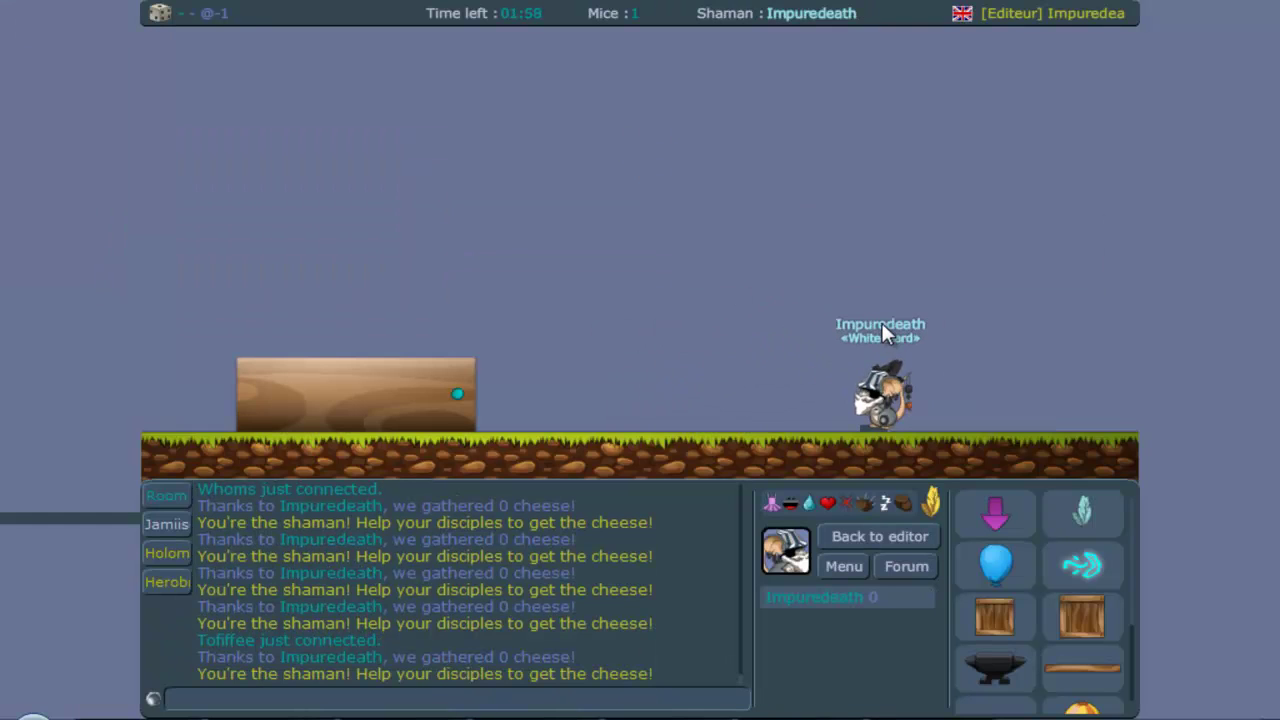
{"action": "key", "text": "Left"}
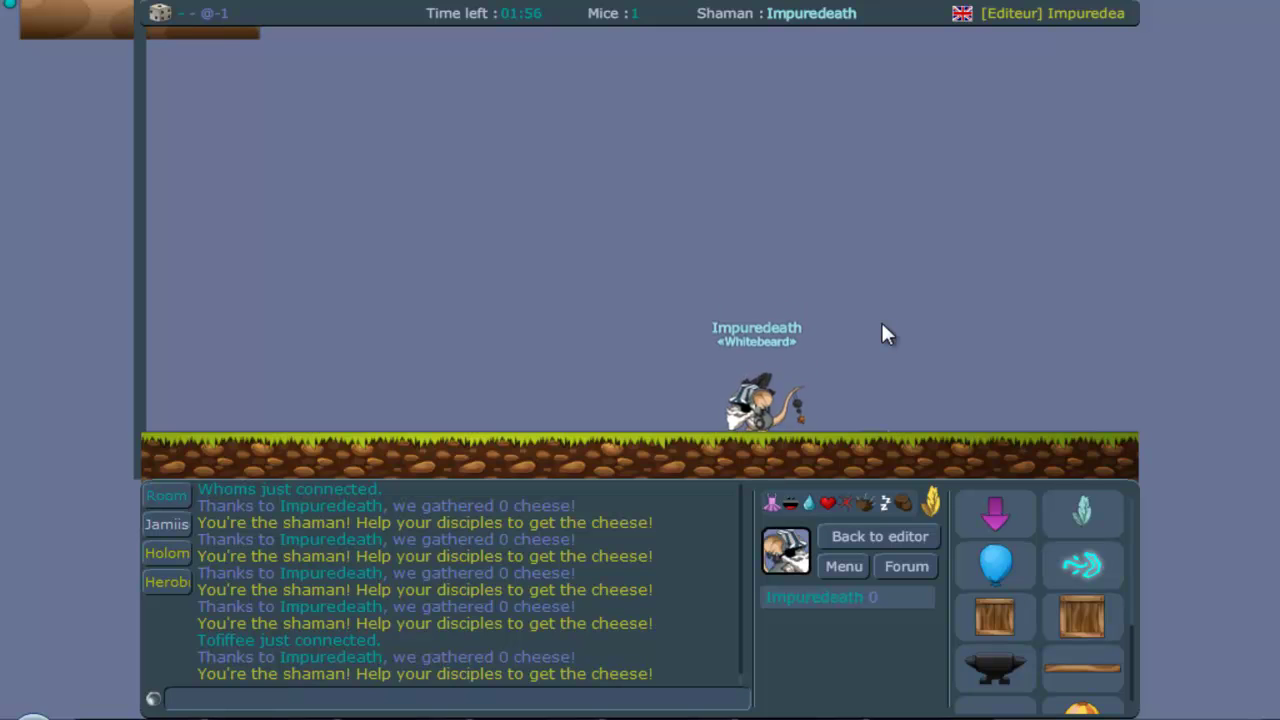
{"action": "left_click", "coordinate": [822, 535]}
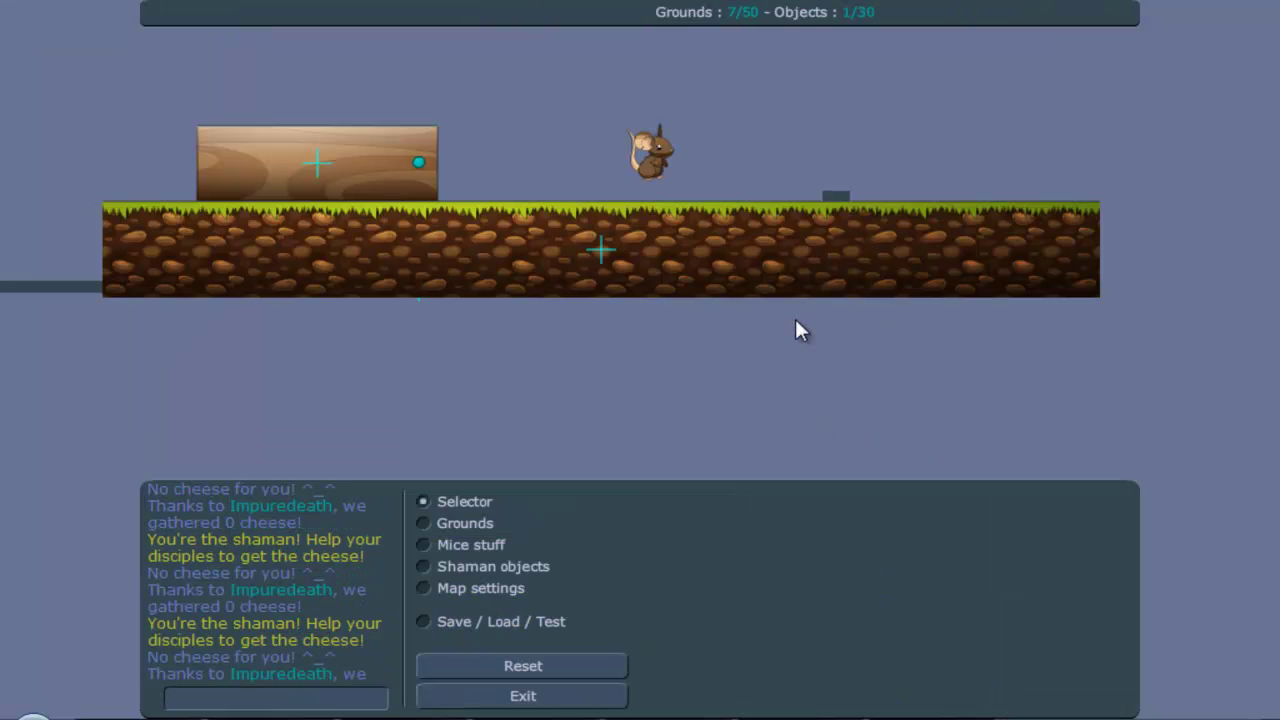
Move the grass ground off the mechanism to below the long rectangle and delete it.
{"action": "left_click", "coordinate": [782, 294]}
{"action": "left_click_drag", "start_coordinate": [784, 303], "coordinate": [1034, 454]}
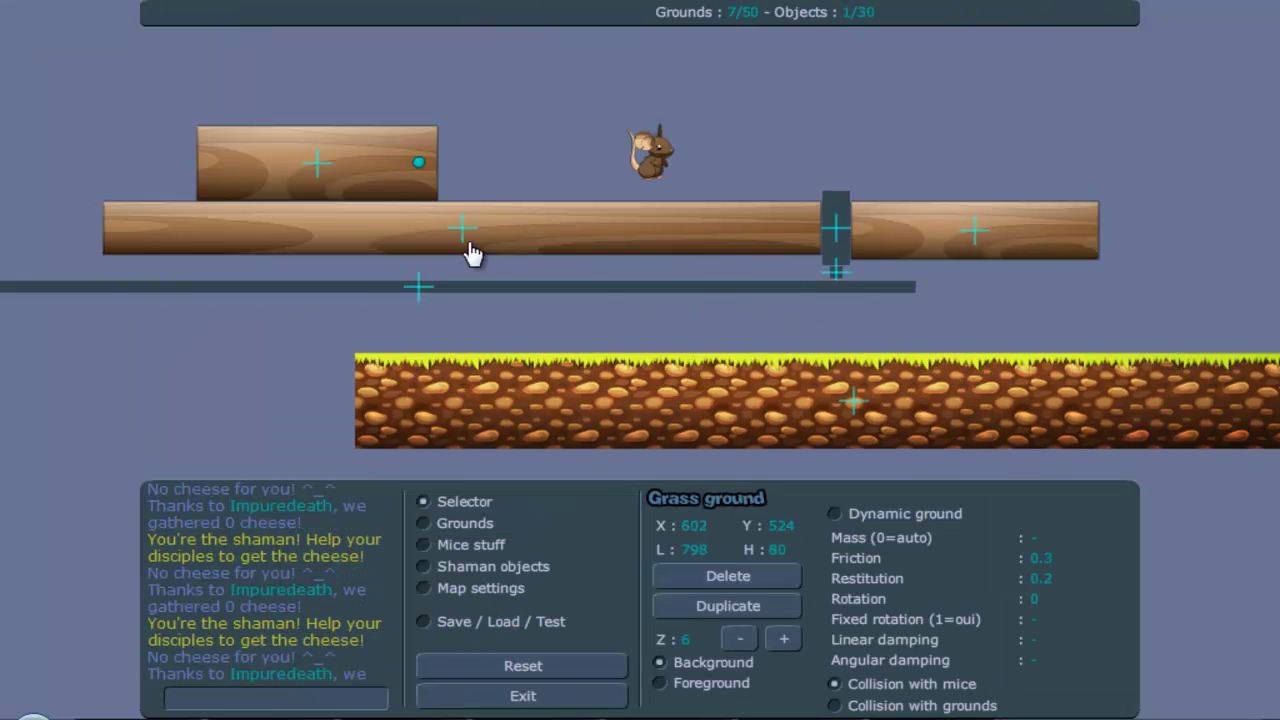
{"action": "left_click", "coordinate": [782, 576]}
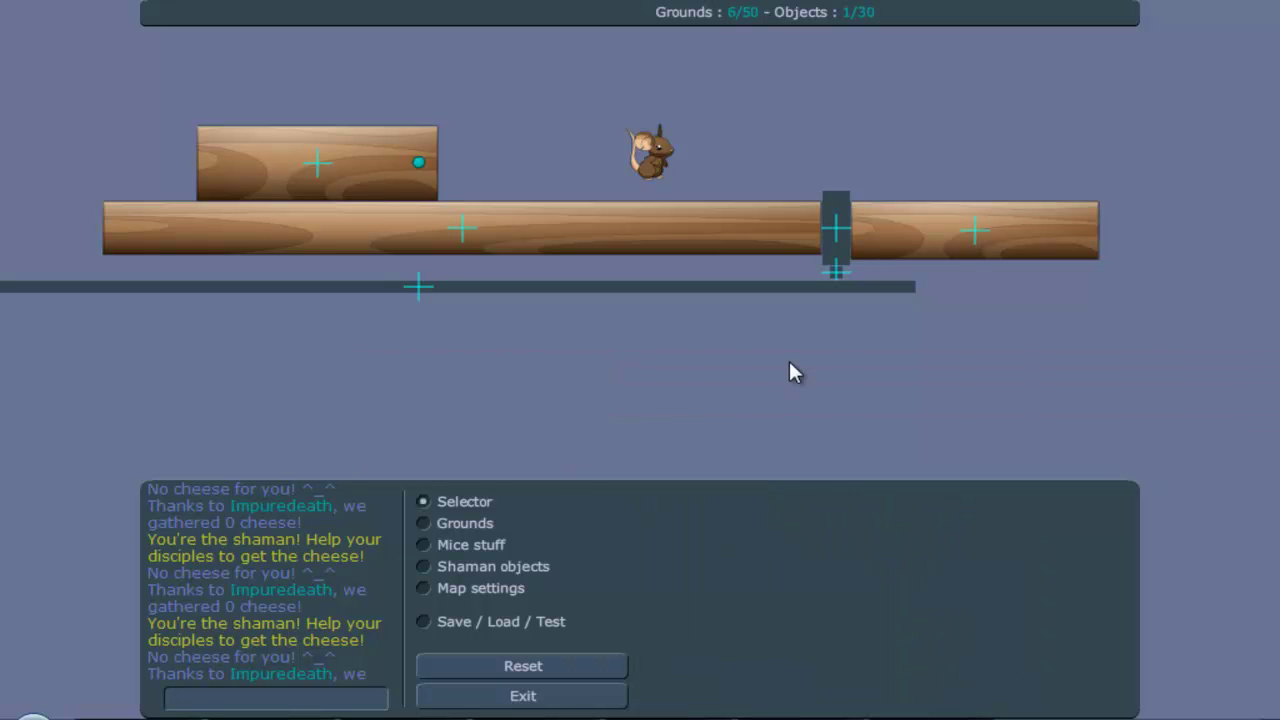